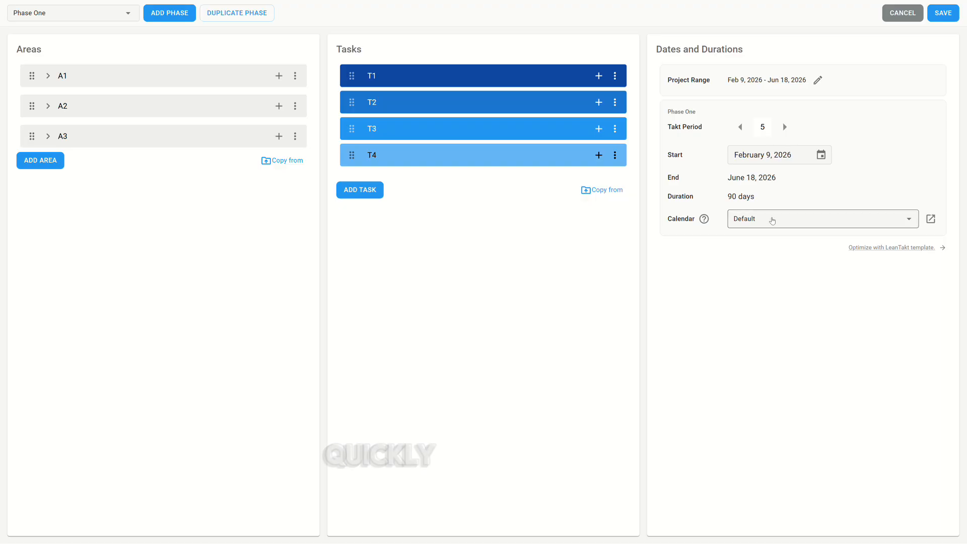
Add a day off titled "May the 4th" on May 4, 2026 to the Default calendar and save the calendar.
left_click(770, 218)
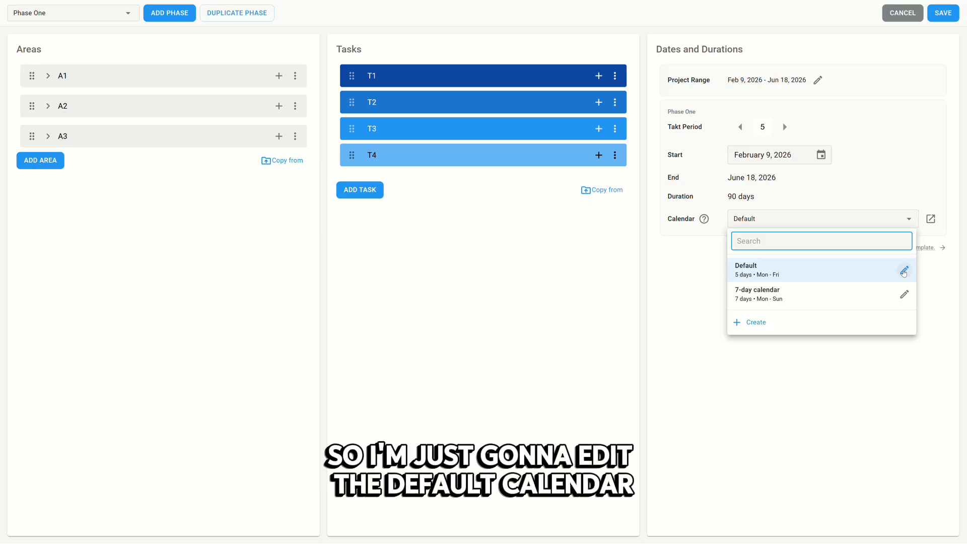
left_click(904, 271)
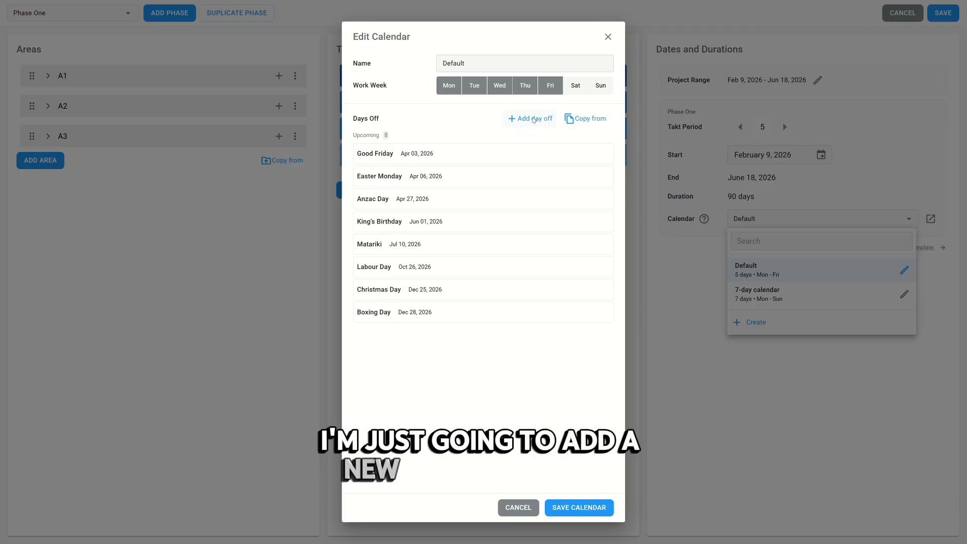
left_click(534, 119)
type("May the 4th")
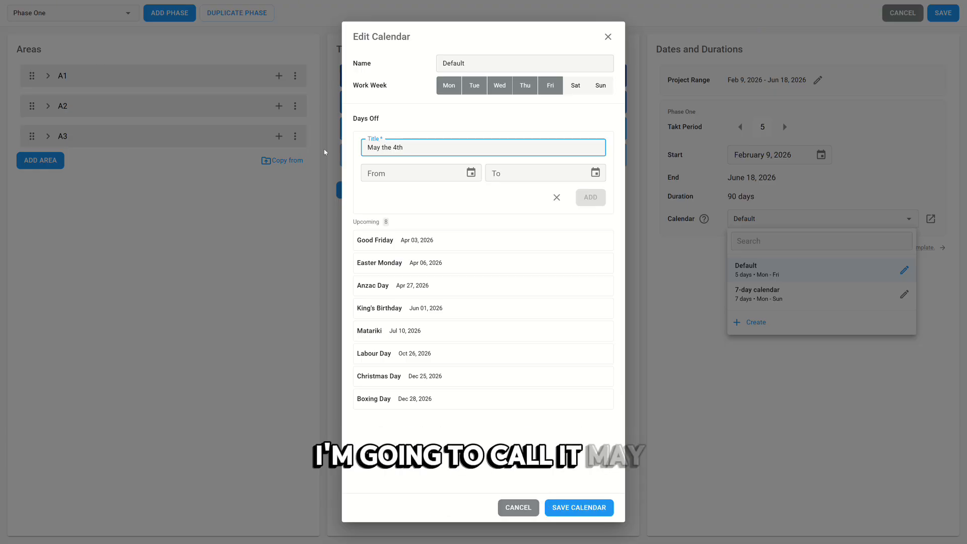
left_click(471, 172)
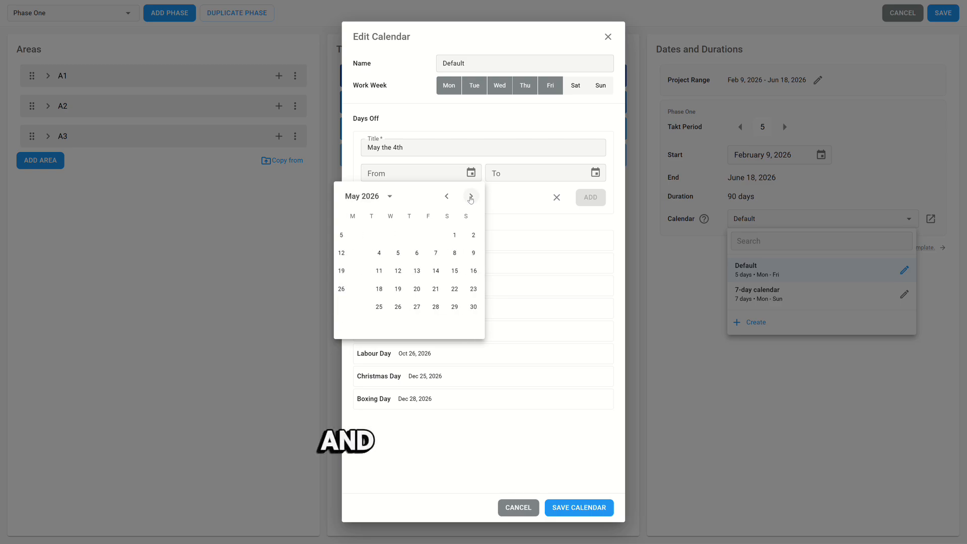
left_click(354, 252)
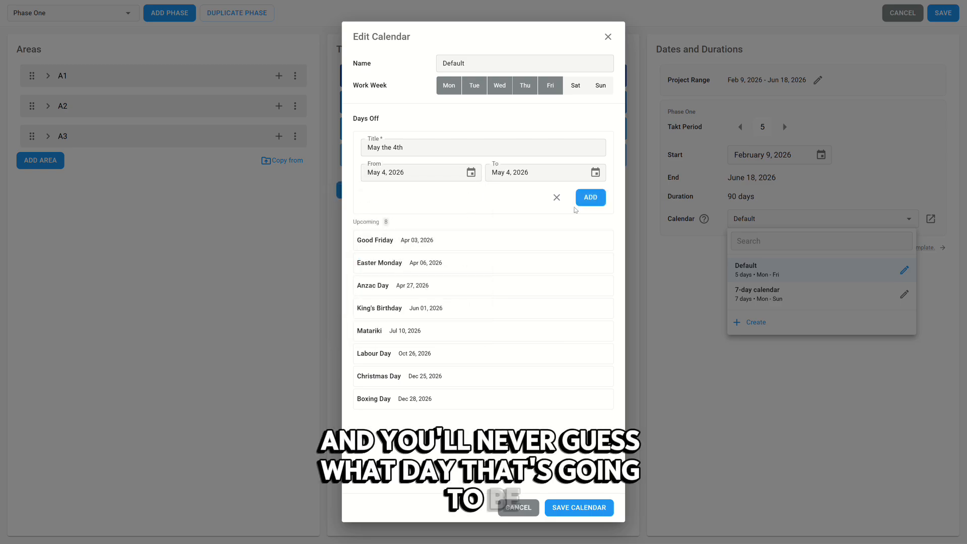
left_click(580, 201)
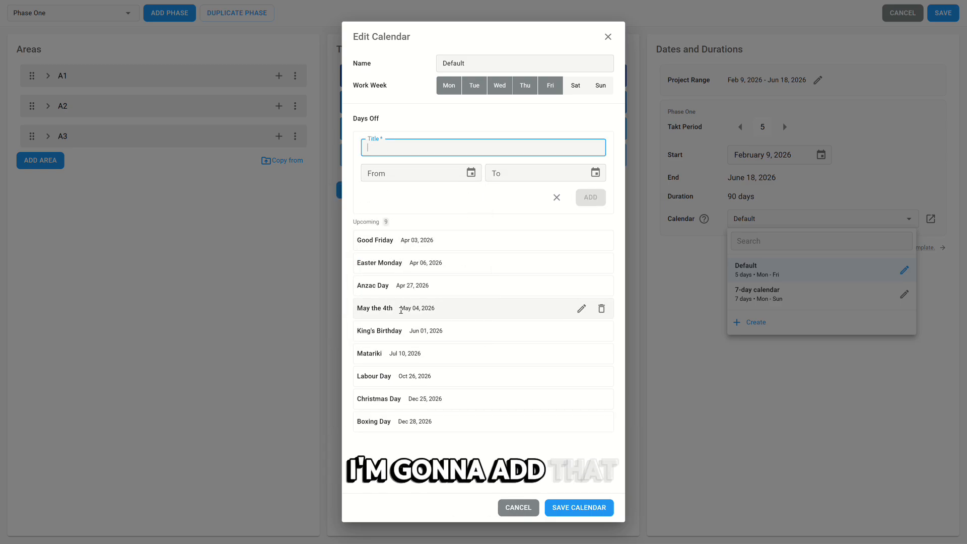
left_click(594, 508)
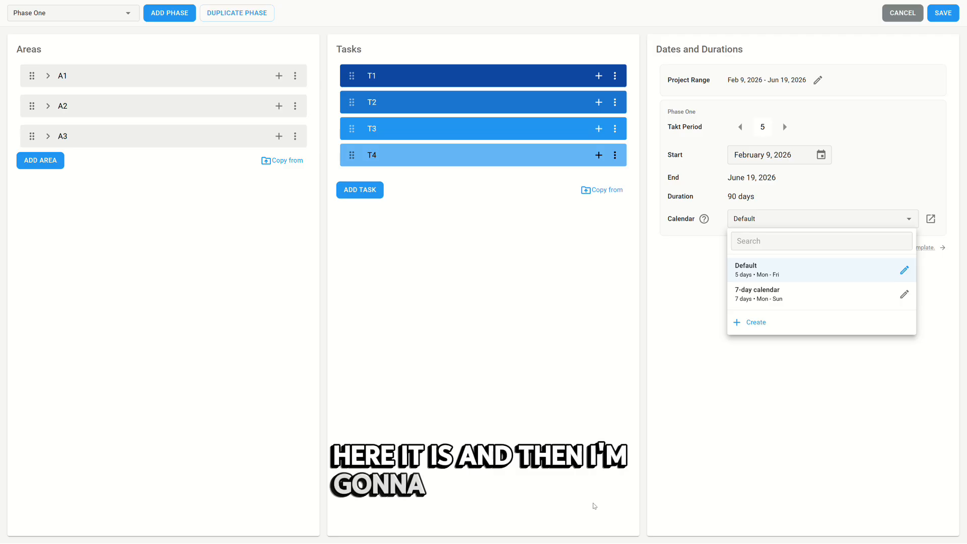
Save the takt settings and check the schedule around May 4, 2026 in both phases.
left_click(803, 431)
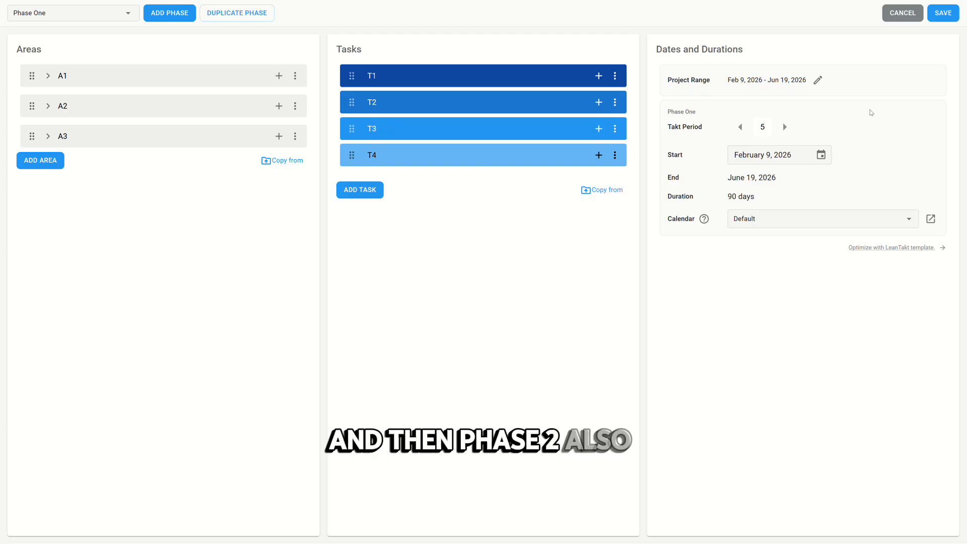
left_click(943, 12)
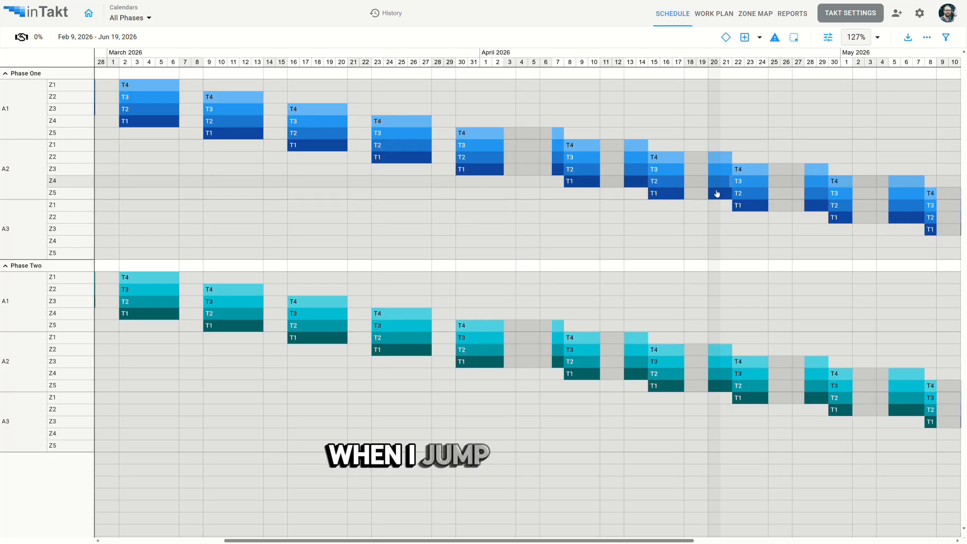
left_click_drag(775, 206, 357, 202)
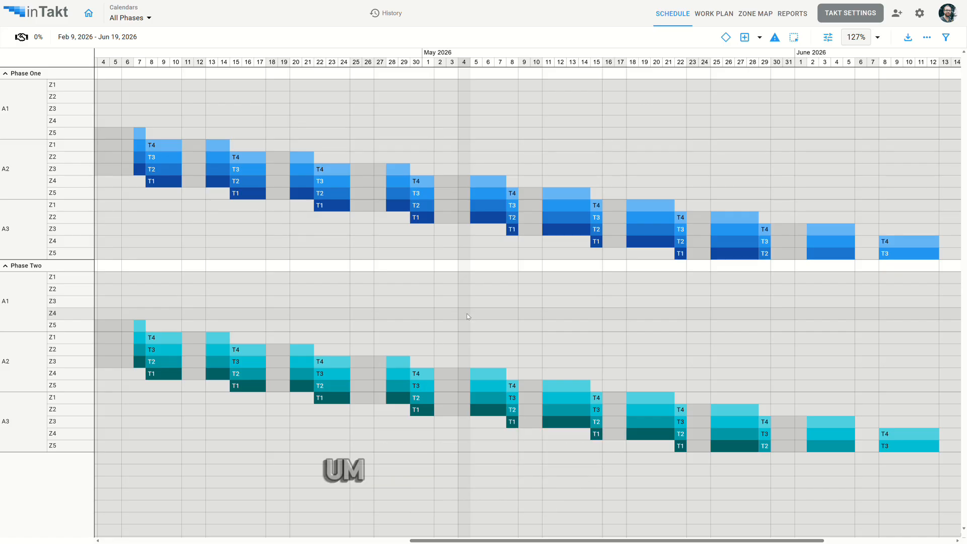
Set the takt period of Phase Two to 7 in the takt settings.
left_click(850, 12)
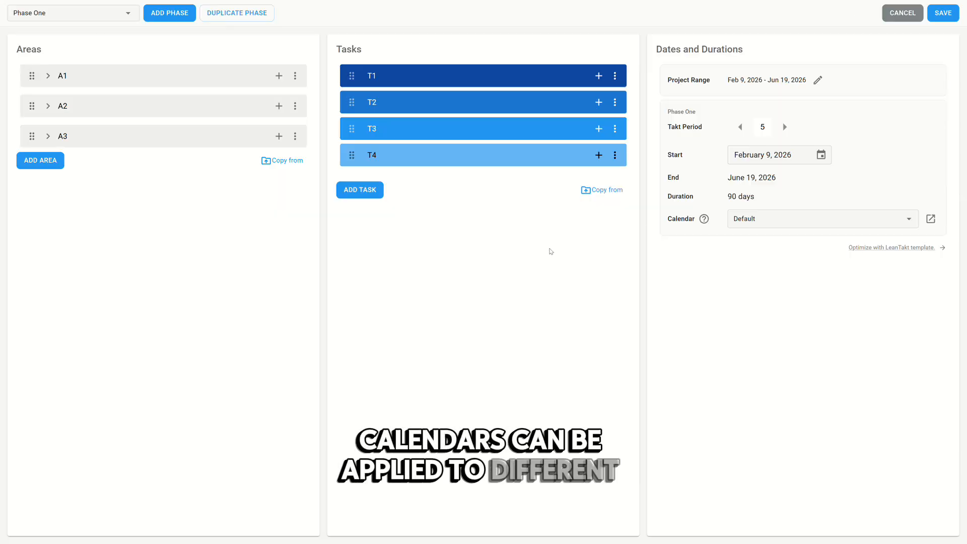
left_click(68, 12)
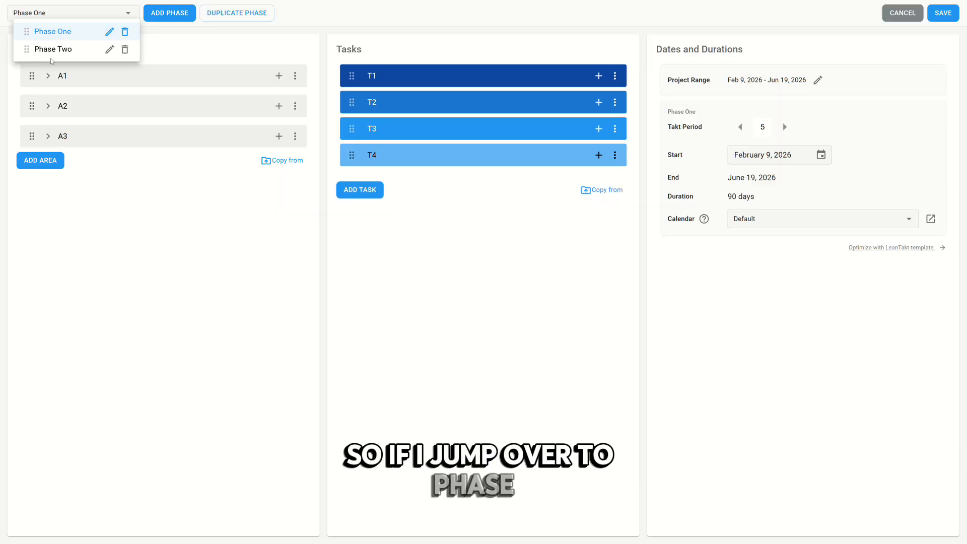
left_click(52, 50)
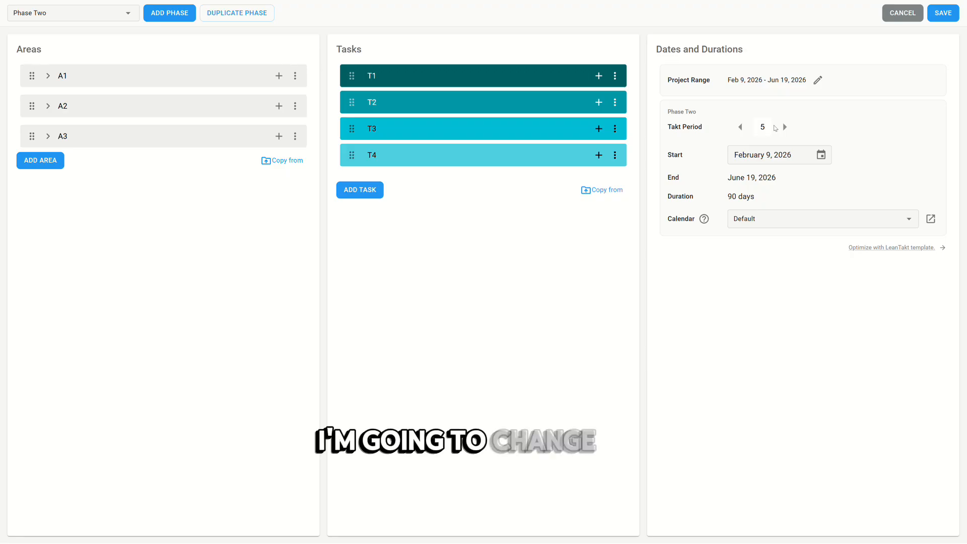
left_click(784, 127)
left_click(784, 127)
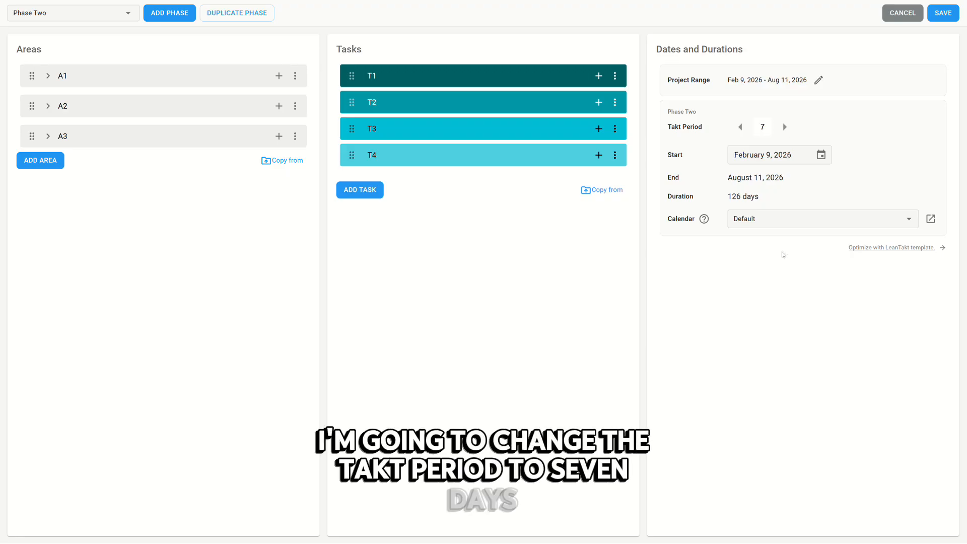
Assign the 7-day calendar to Phase Two, save the takt settings and review the schedule.
left_click(779, 218)
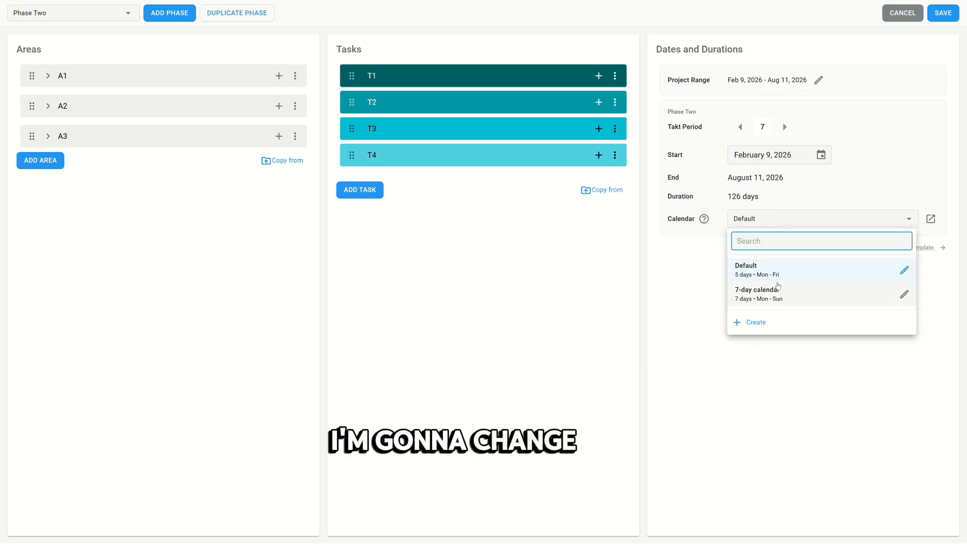
left_click(781, 296)
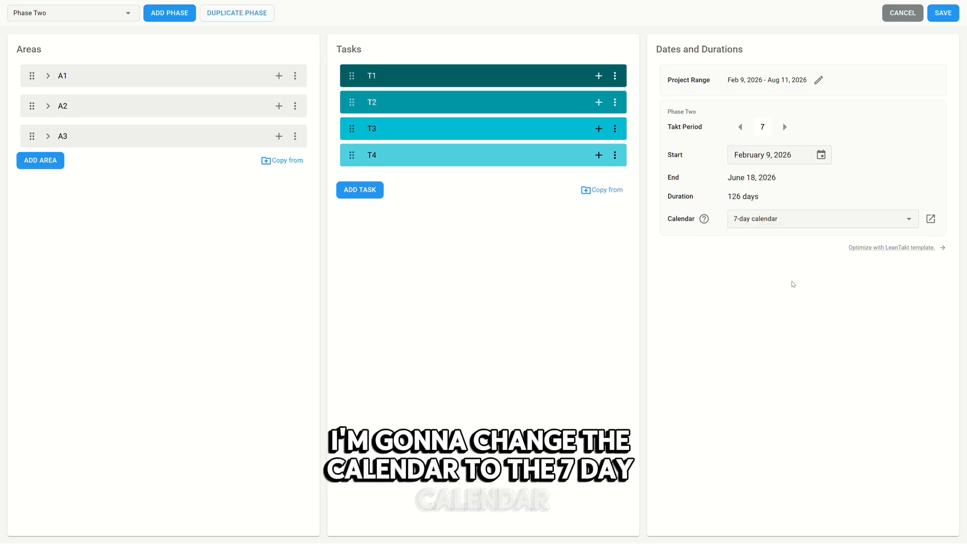
left_click(942, 15)
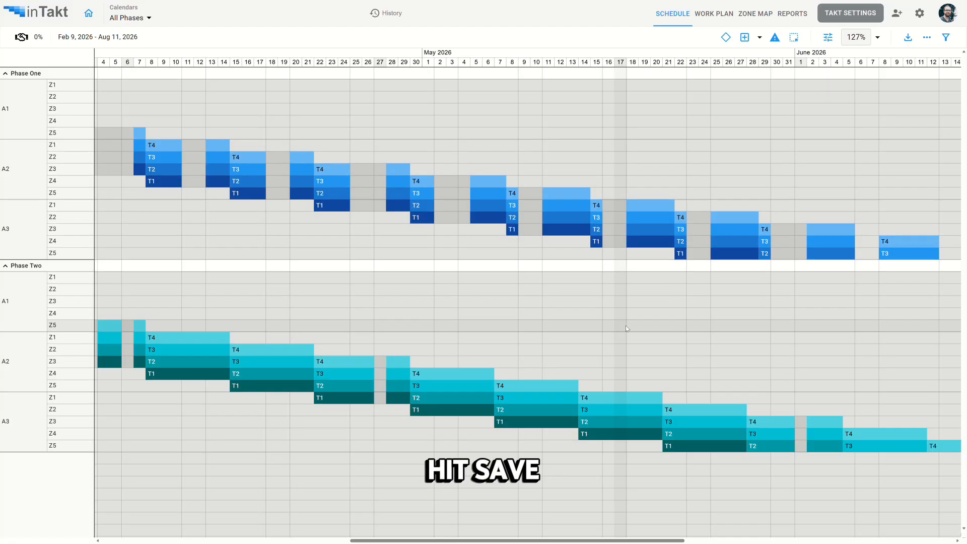
left_click_drag(495, 307, 784, 304)
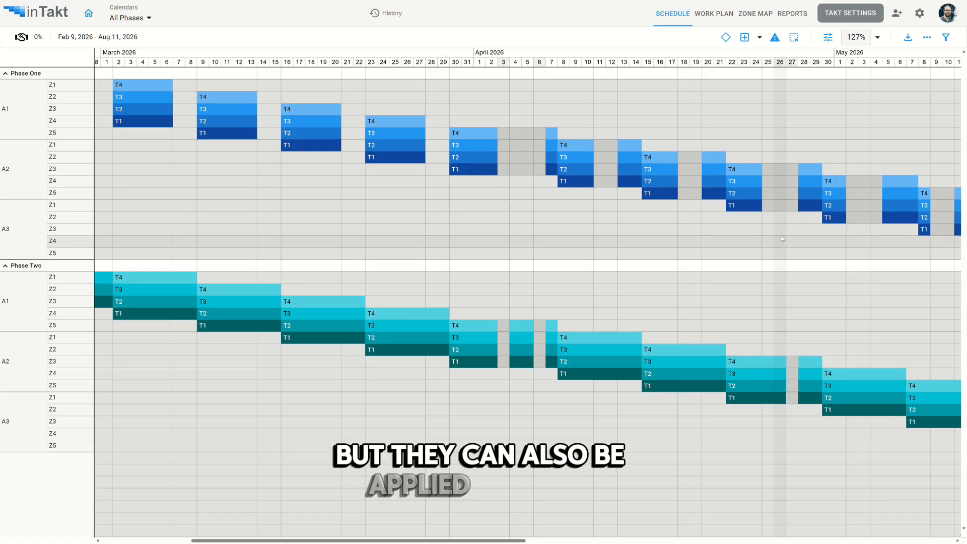
Examine the calendar options in the task properties of Phase Two's T4, leaving them and the takt settings without saving.
left_click(846, 19)
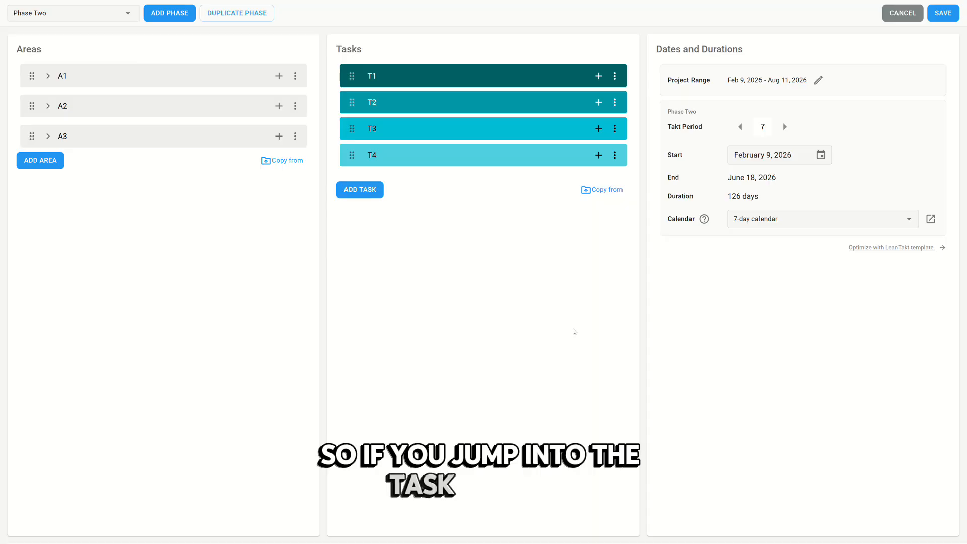
left_click(615, 156)
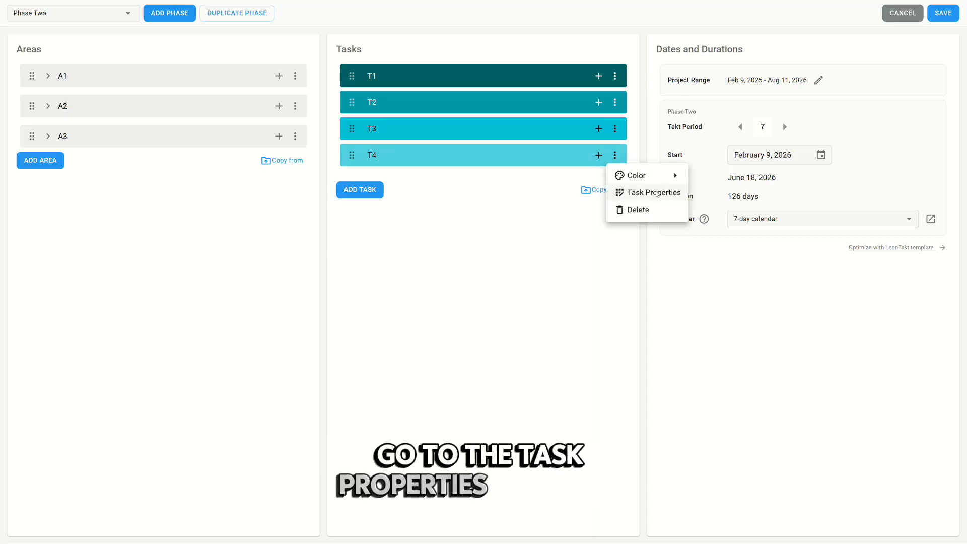
left_click(656, 194)
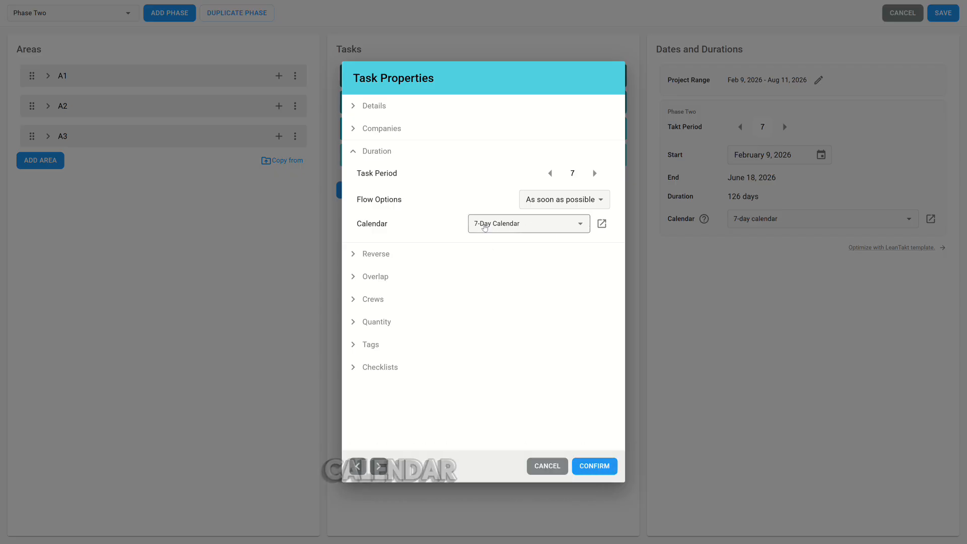
left_click(501, 224)
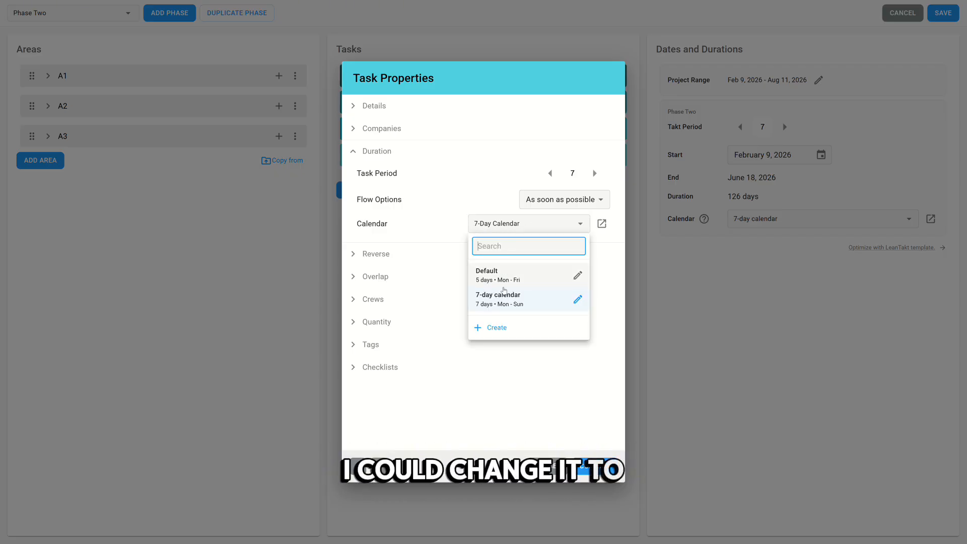
left_click(548, 467)
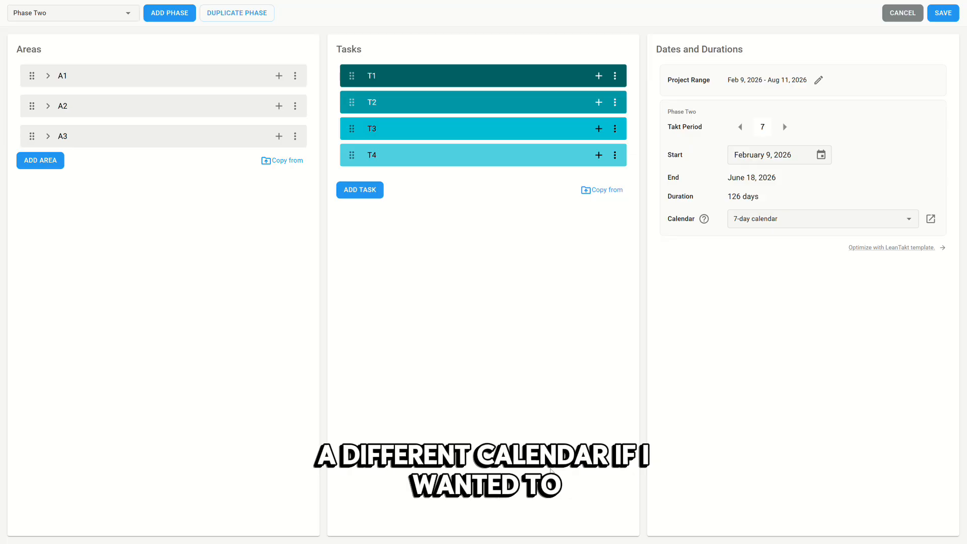
left_click(901, 13)
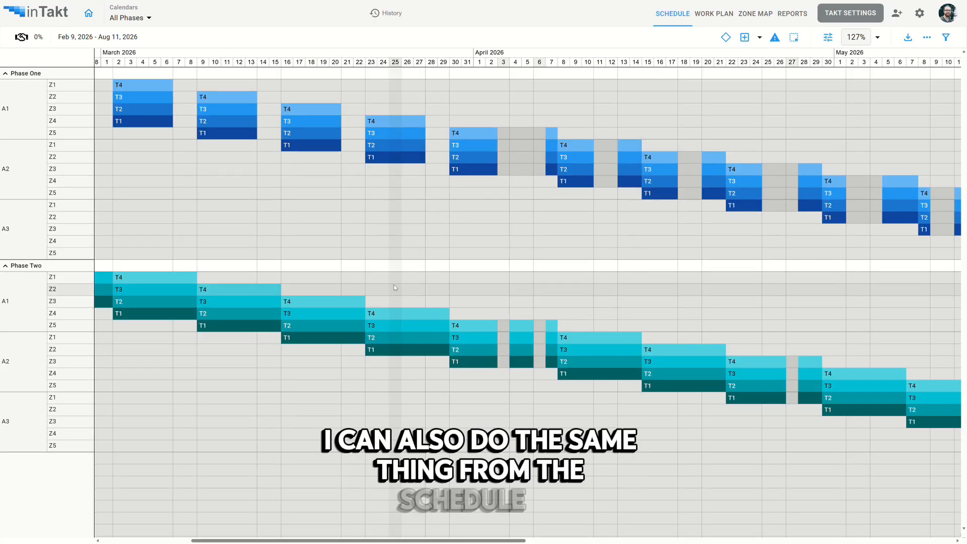
left_click_drag(394, 286, 653, 289)
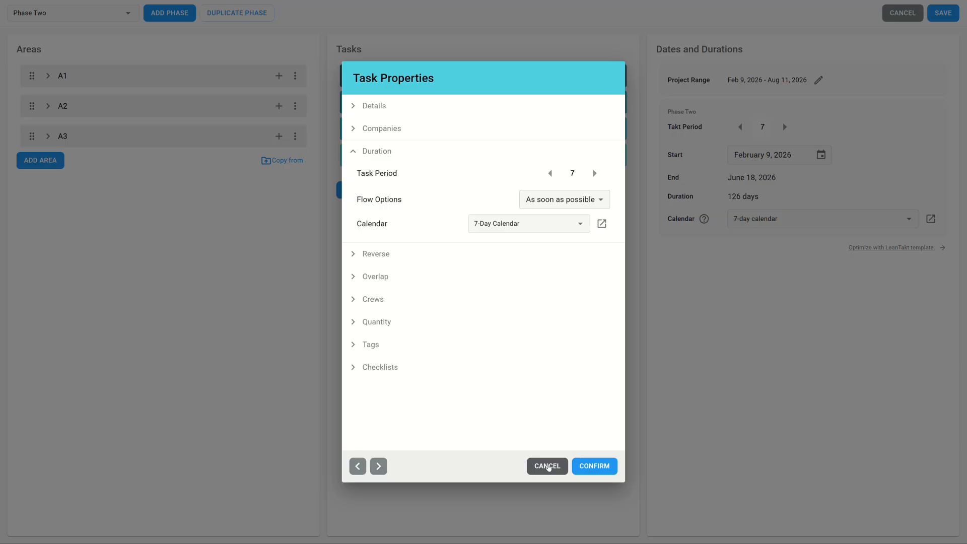
left_click(548, 466)
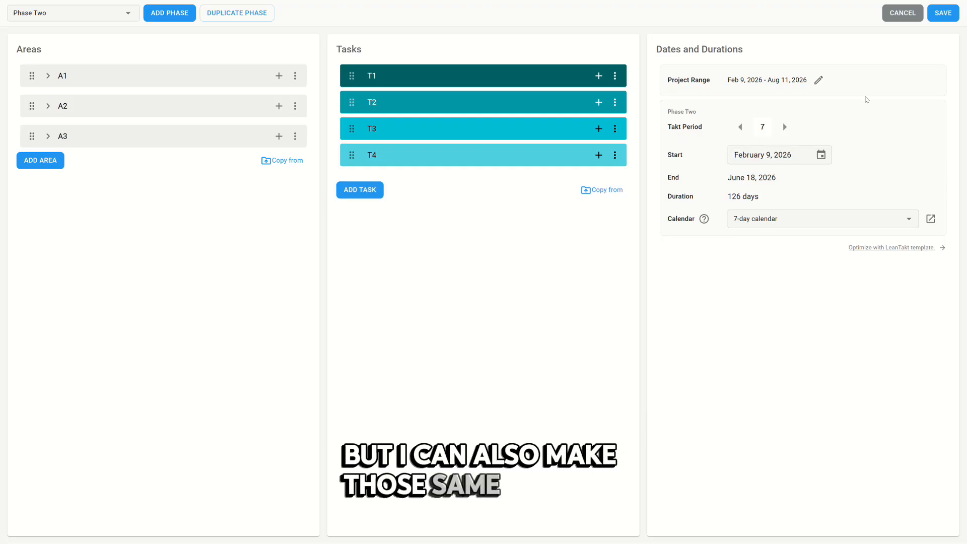
left_click(903, 13)
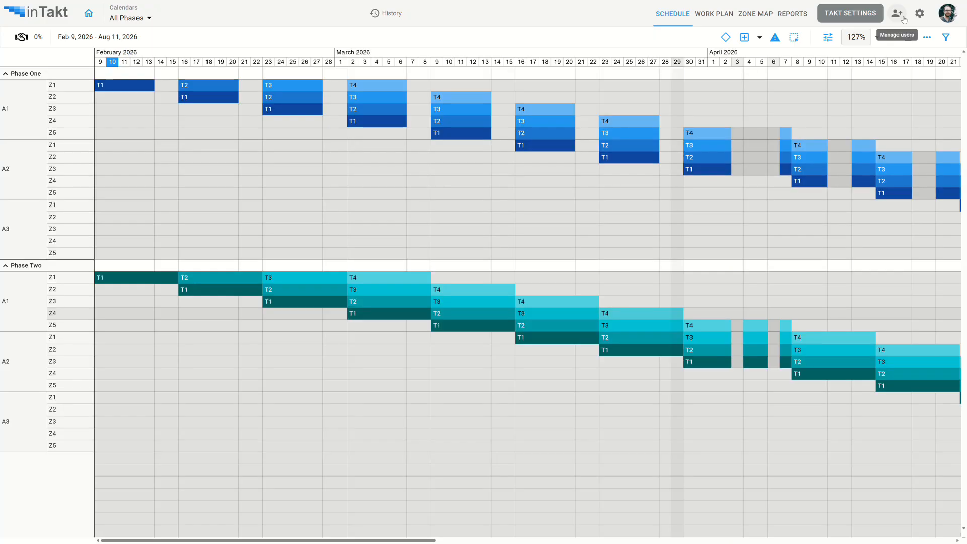
Select all default T4 tasks of Phase Two in the schedule and show their planning settings.
left_click(366, 278)
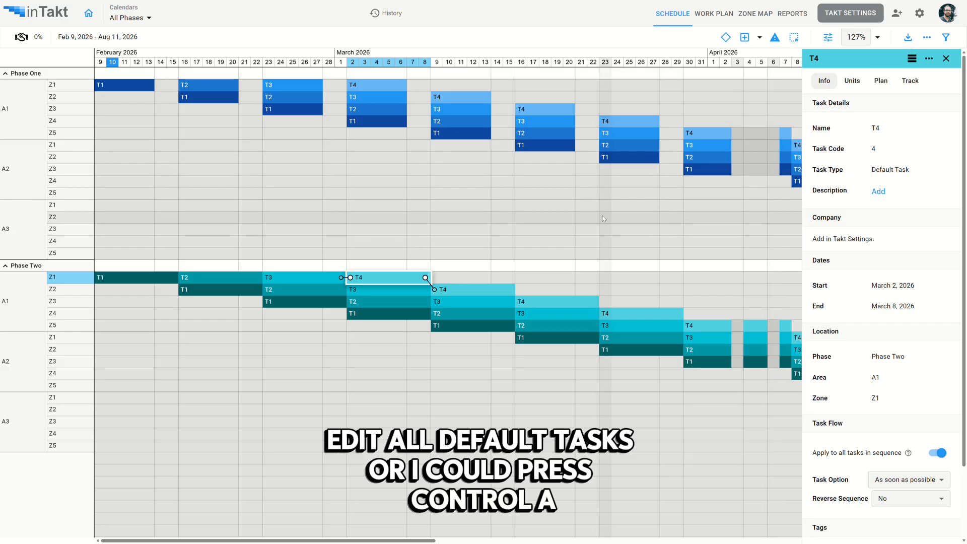
key("ctrl+a")
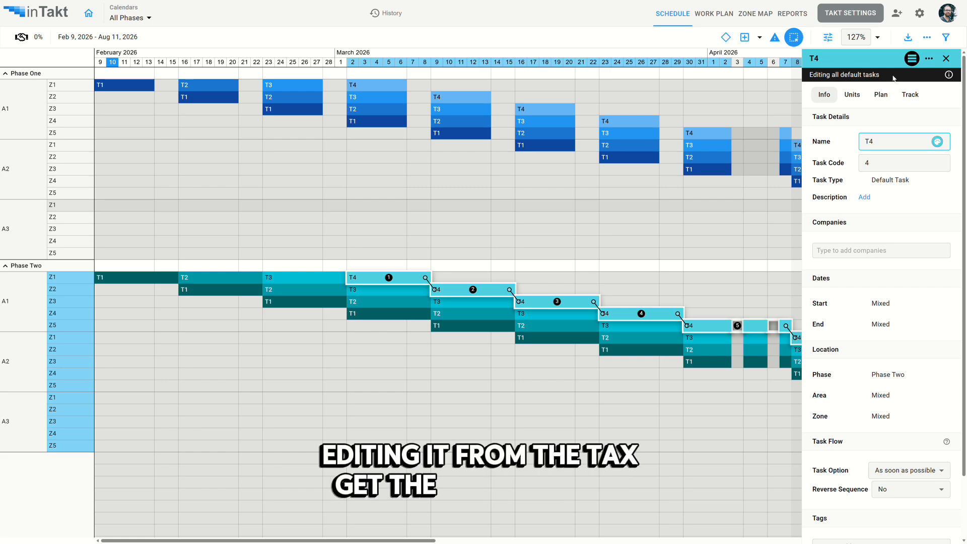
left_click(881, 95)
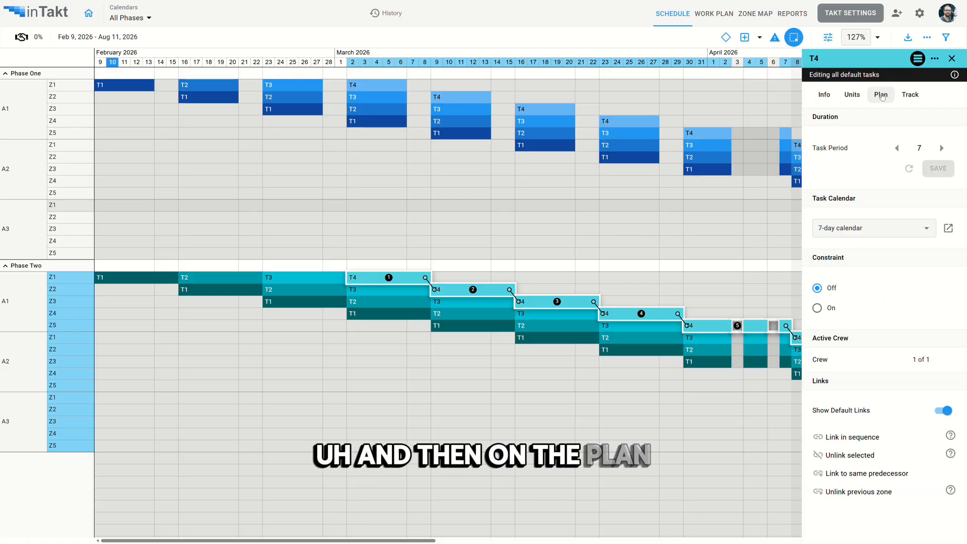
Create and save a task calendar named "Weekends Only" with a Sat–Sun work week and days off copied from the Default calendar.
left_click(871, 228)
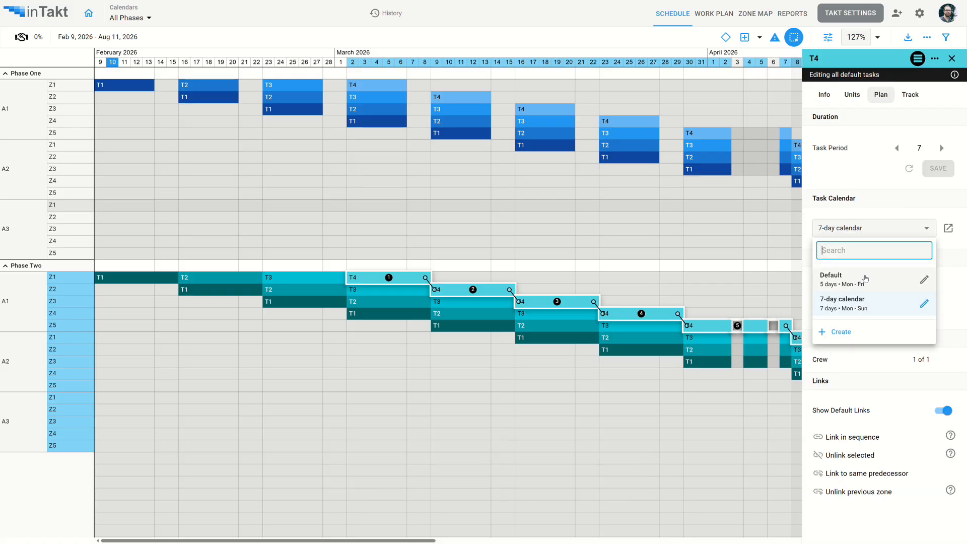
left_click(850, 334)
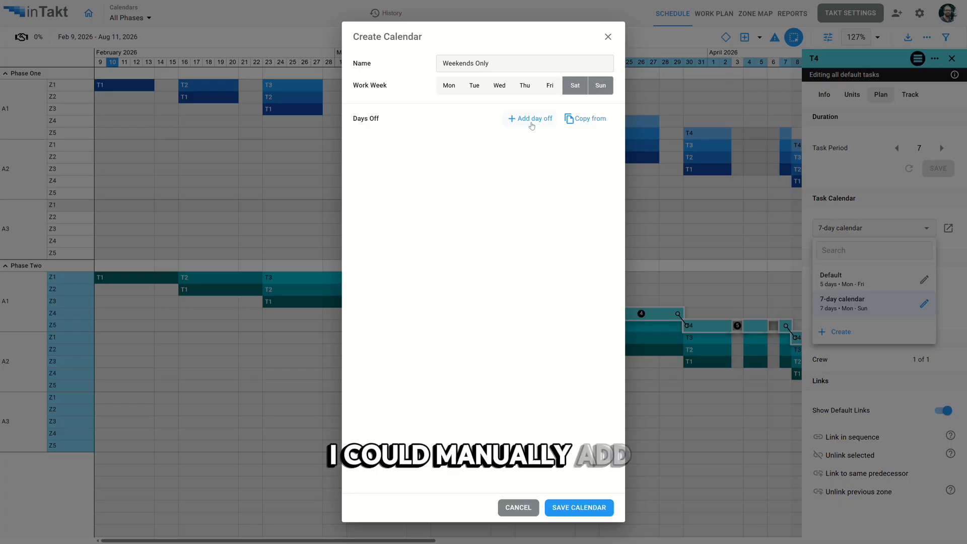
left_click(589, 120)
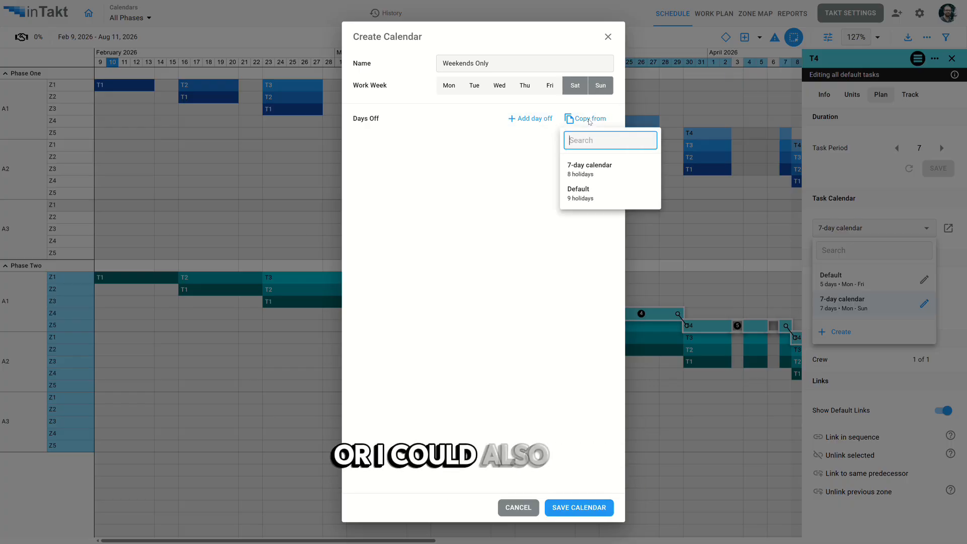
left_click(587, 197)
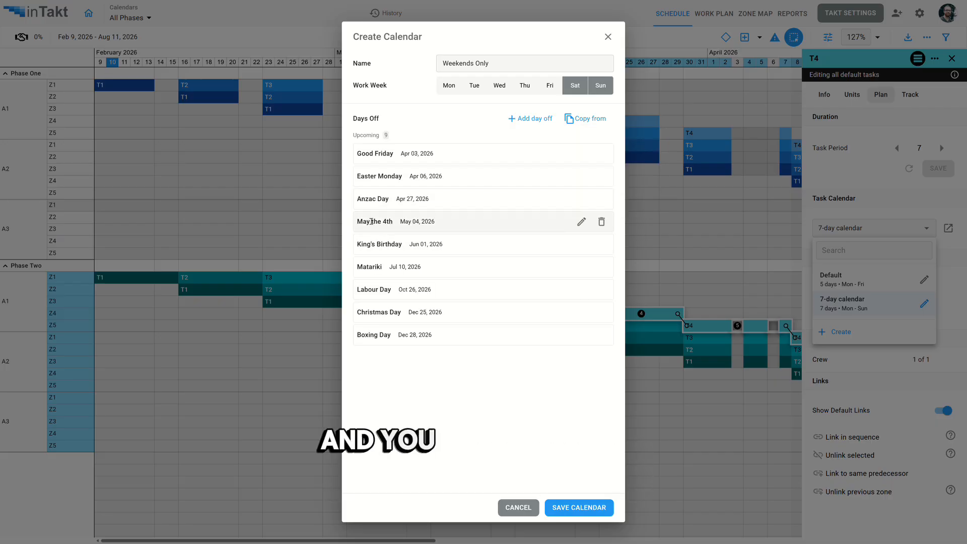
left_click(596, 509)
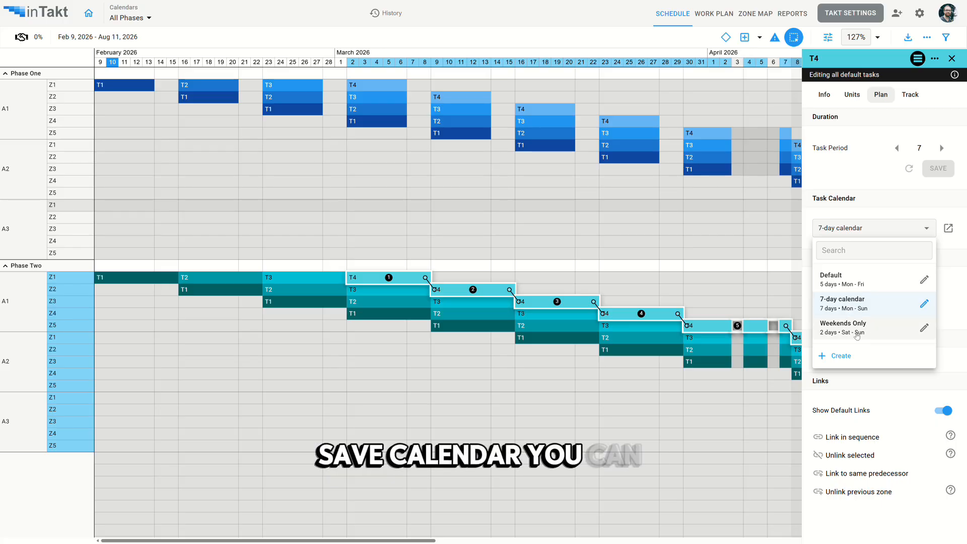
Apply the Weekends Only calendar to all default T4 tasks of Phase Two and review their spread across the schedule.
left_click(864, 328)
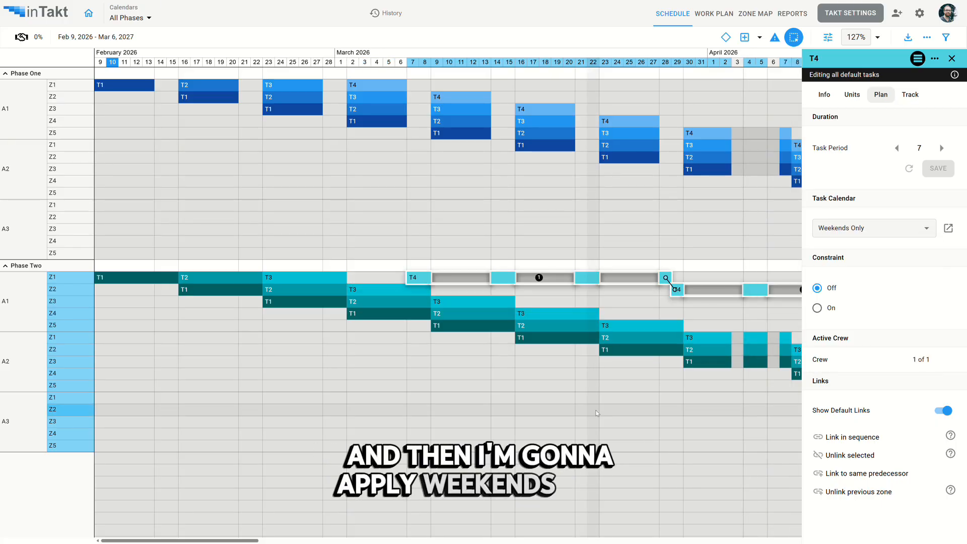
left_click(951, 59)
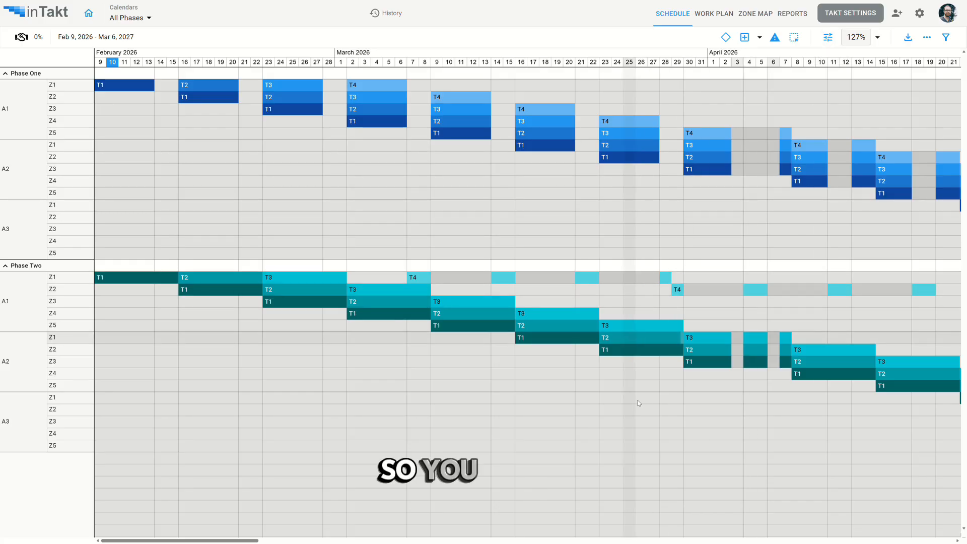
scroll(676, 410, "right", 5)
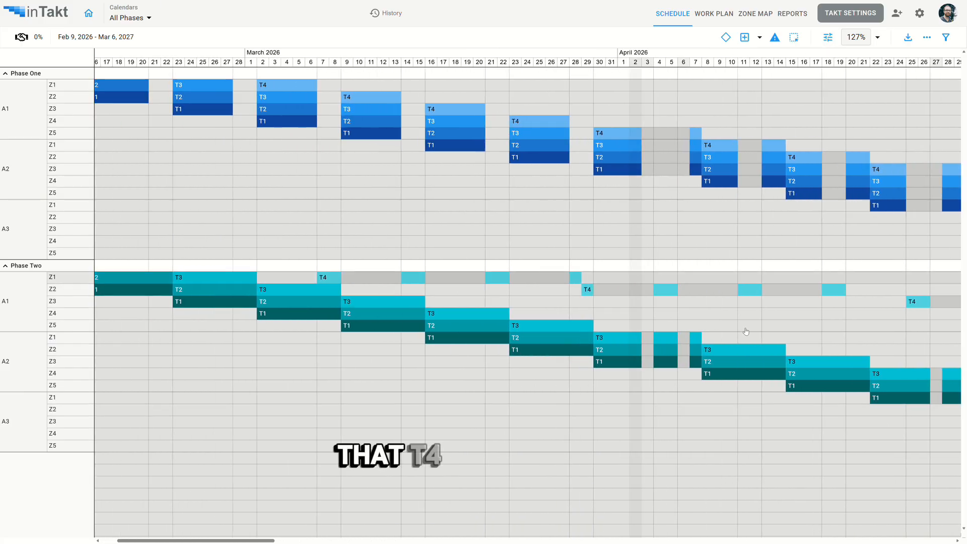
scroll(791, 324, "right", 10)
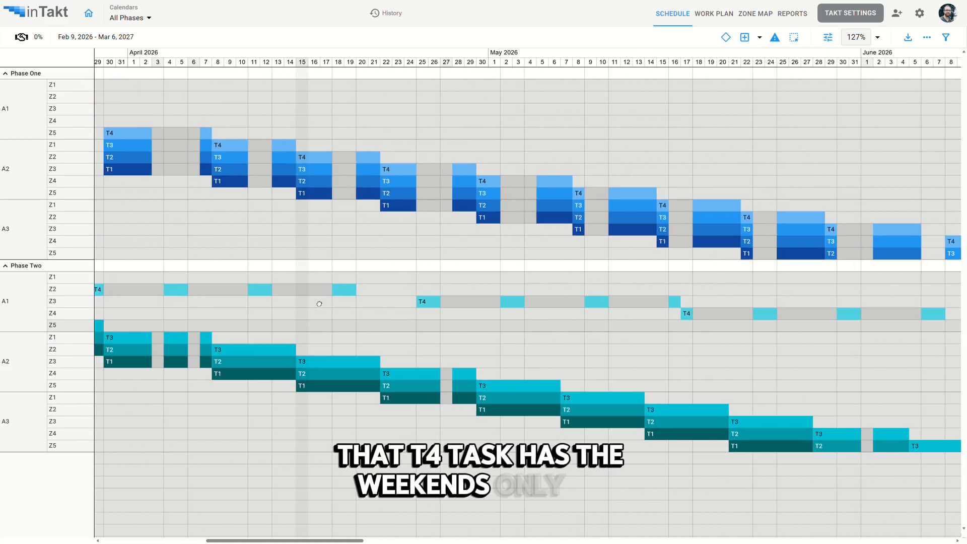
scroll(323, 304, "left", 8)
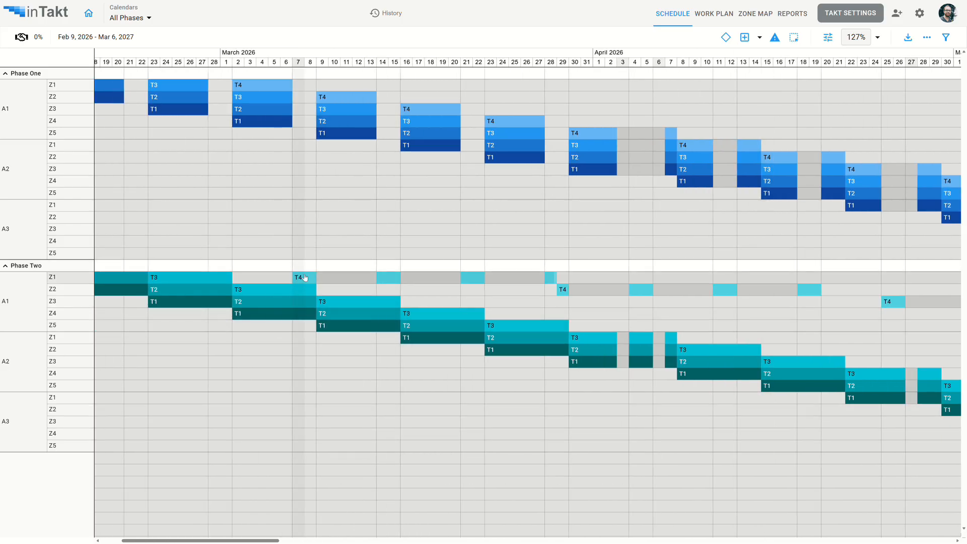
Set the task calendar of the single T4 task in Phase Two, area A1, zone Z1 to Default.
left_click(305, 278)
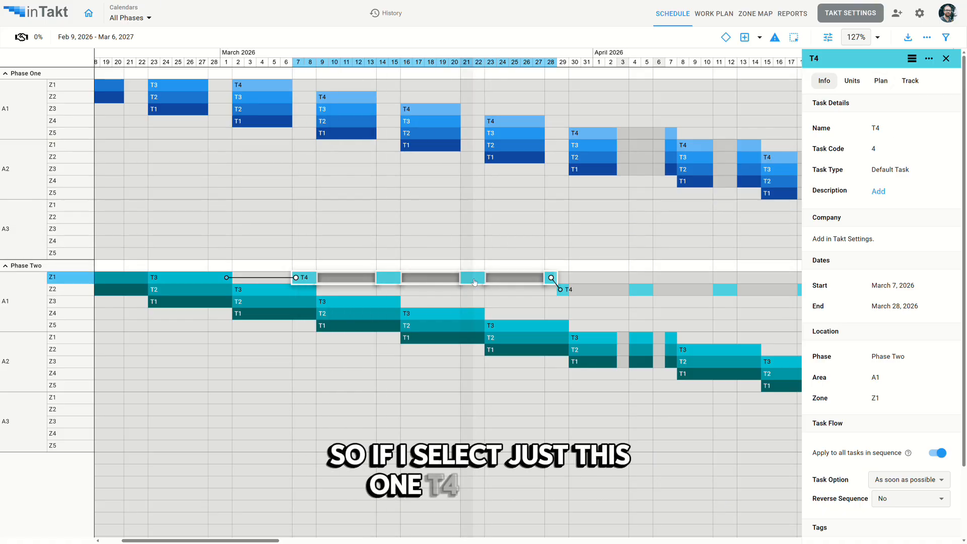
left_click(881, 81)
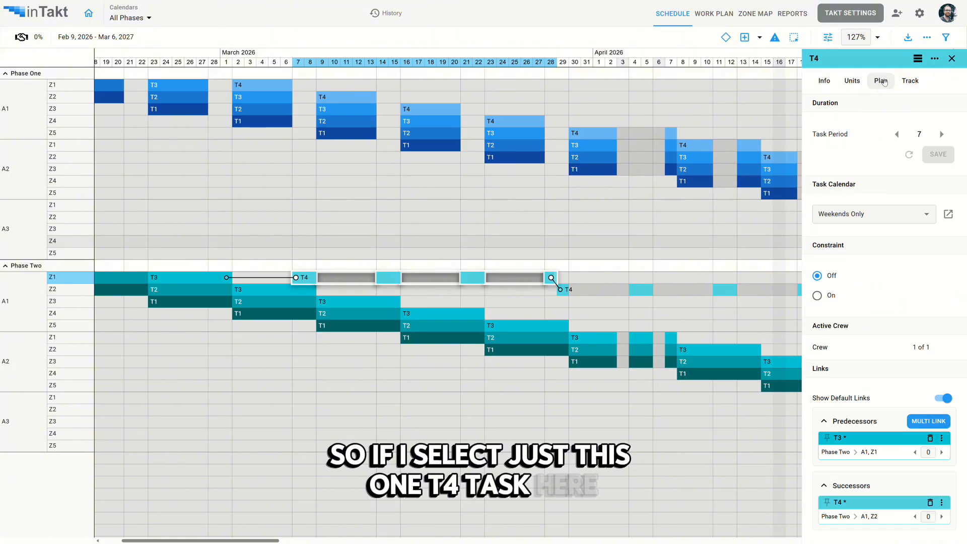
left_click(862, 215)
left_click(836, 259)
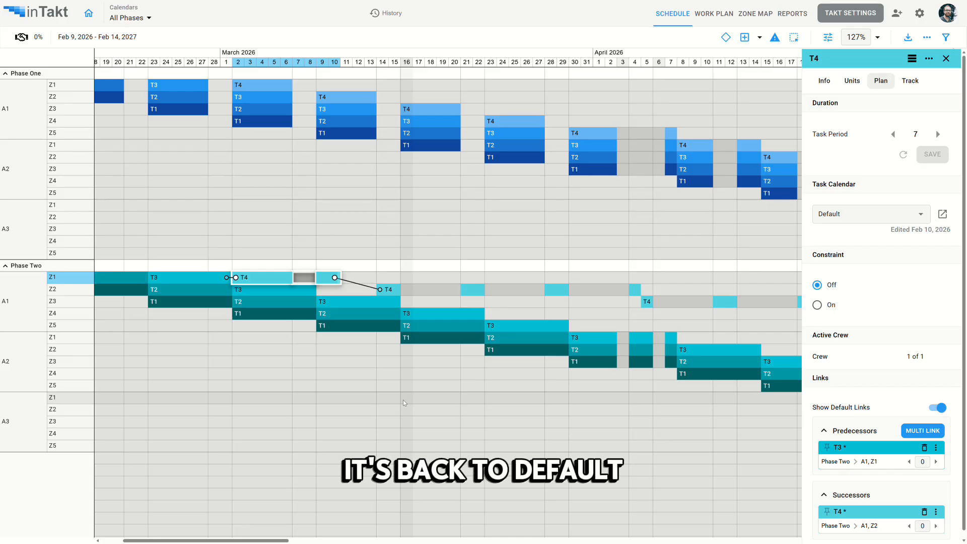
left_click(946, 59)
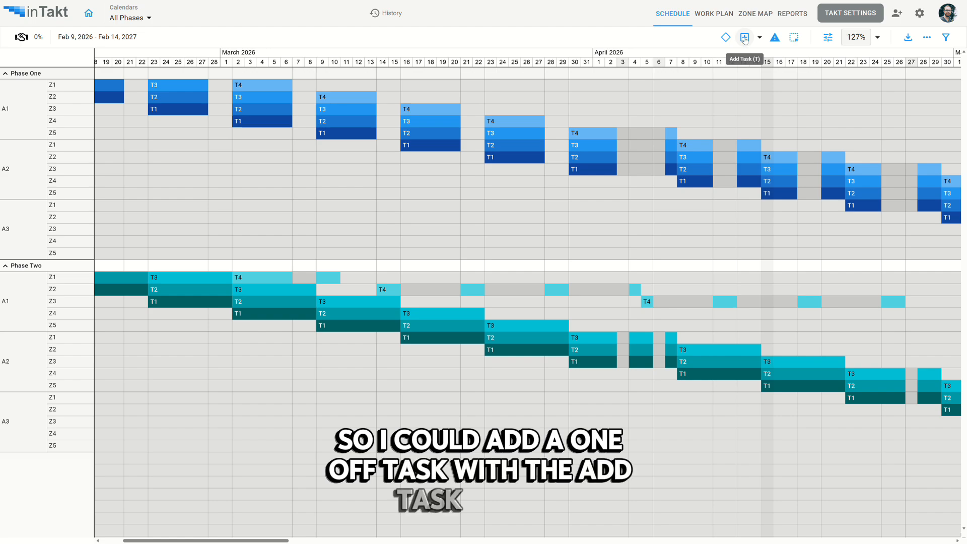
Add a one-off task named "T5" in Phase One, area A3, zone Z2, spanning March 16 to 27, 2026.
key("t")
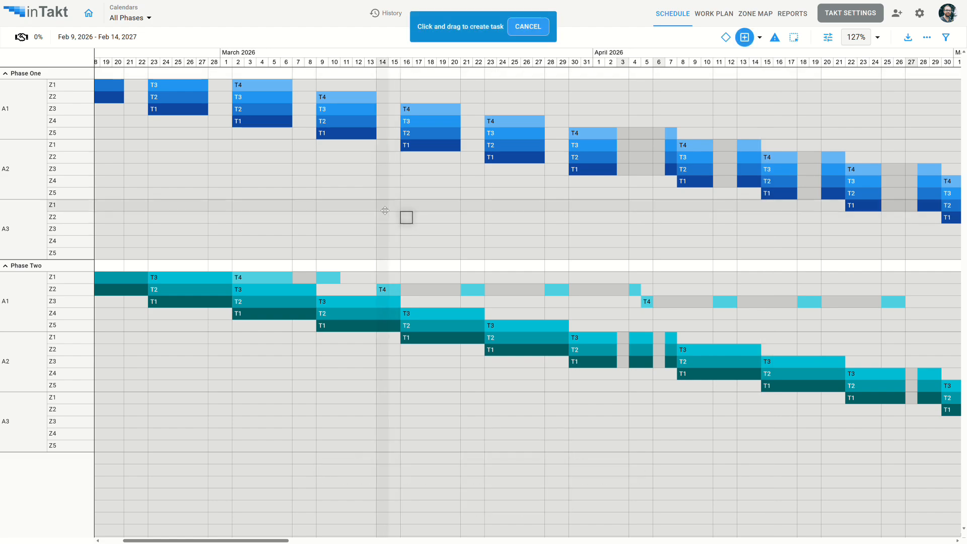
left_click_drag(488, 216, 540, 218)
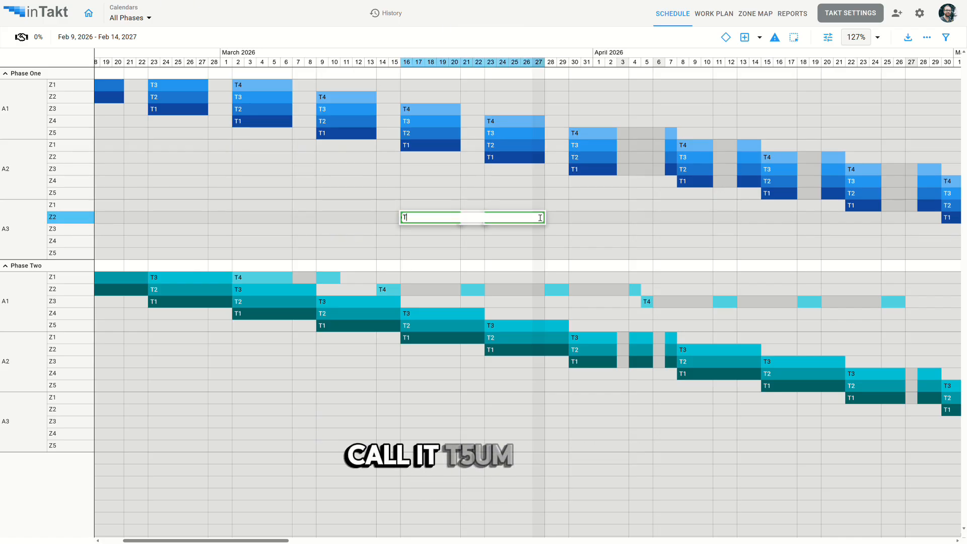
type("T5")
key("Return")
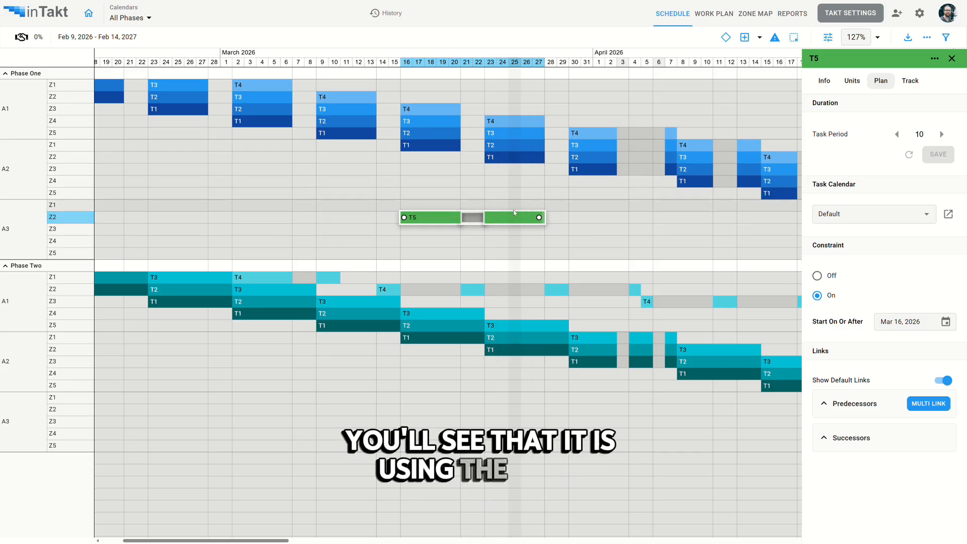
left_click(951, 59)
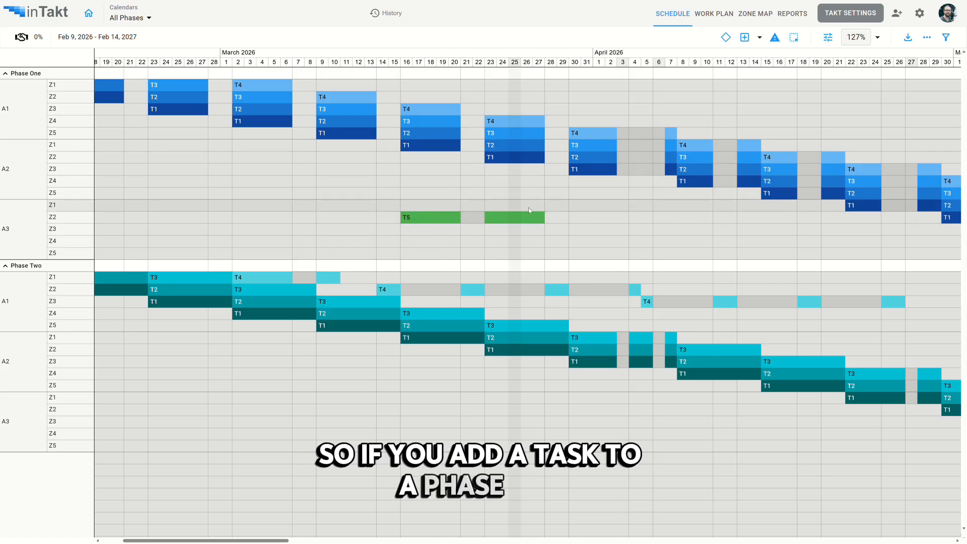
Change the task calendar of T5 to the 7-day calendar.
left_click(507, 218)
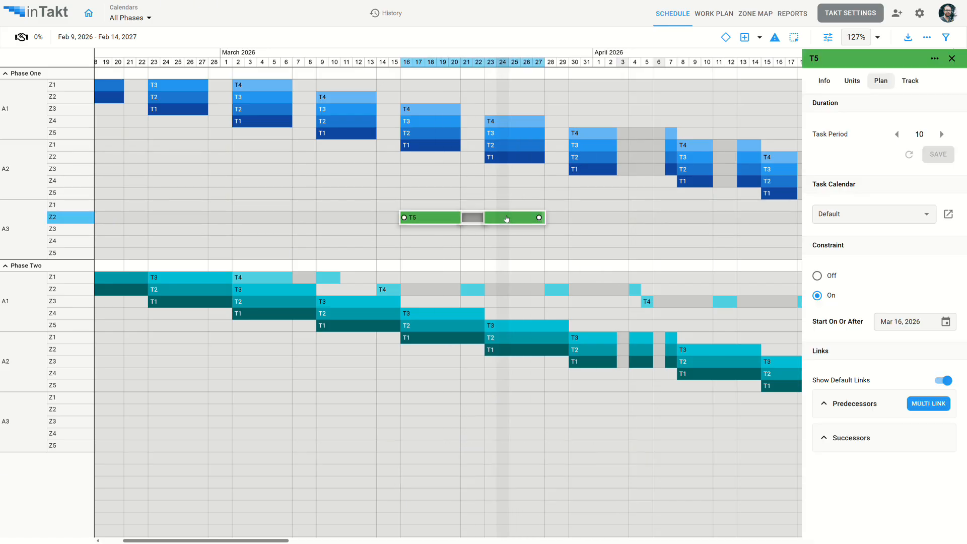
left_click(851, 214)
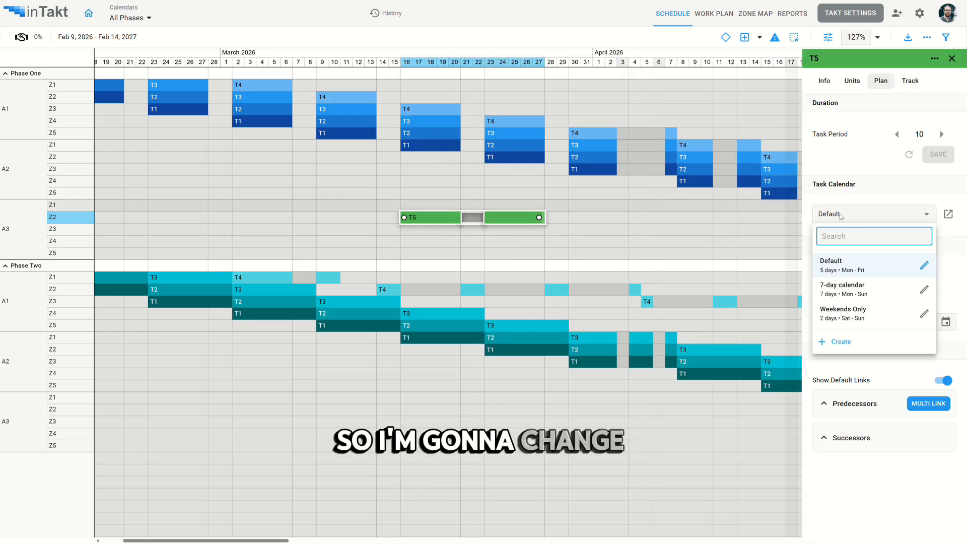
left_click(845, 283)
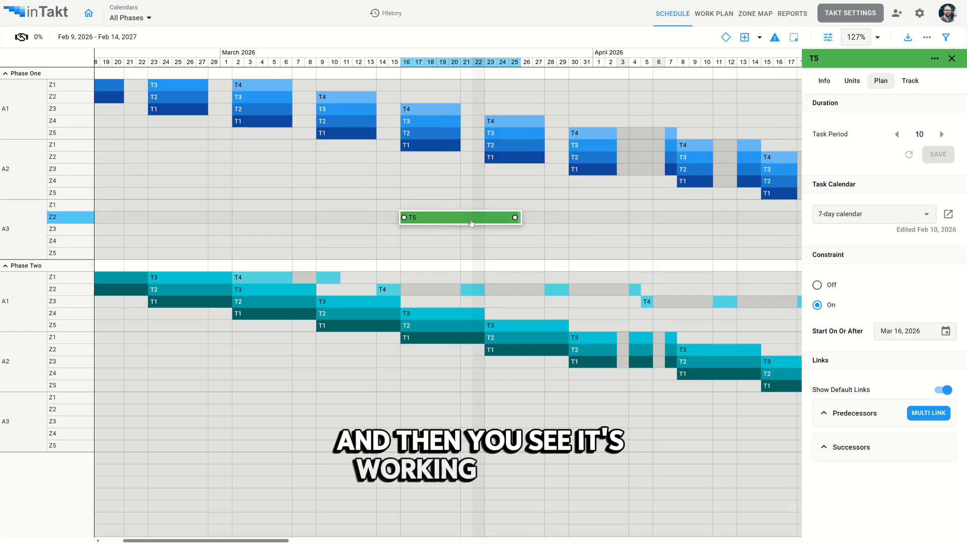
left_click(952, 58)
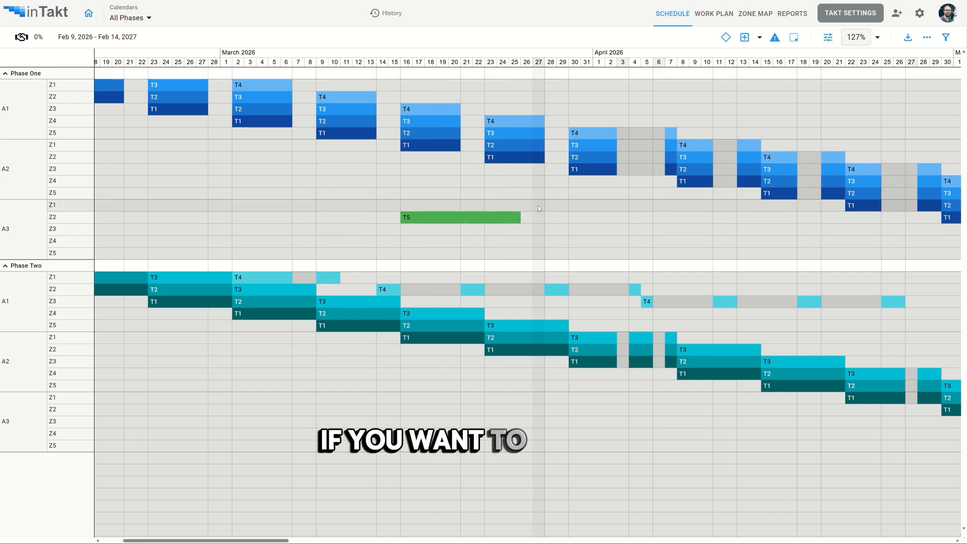
Open the project's calendar settings and examine the editable details of the Weekends Only calendar without saving.
left_click(921, 14)
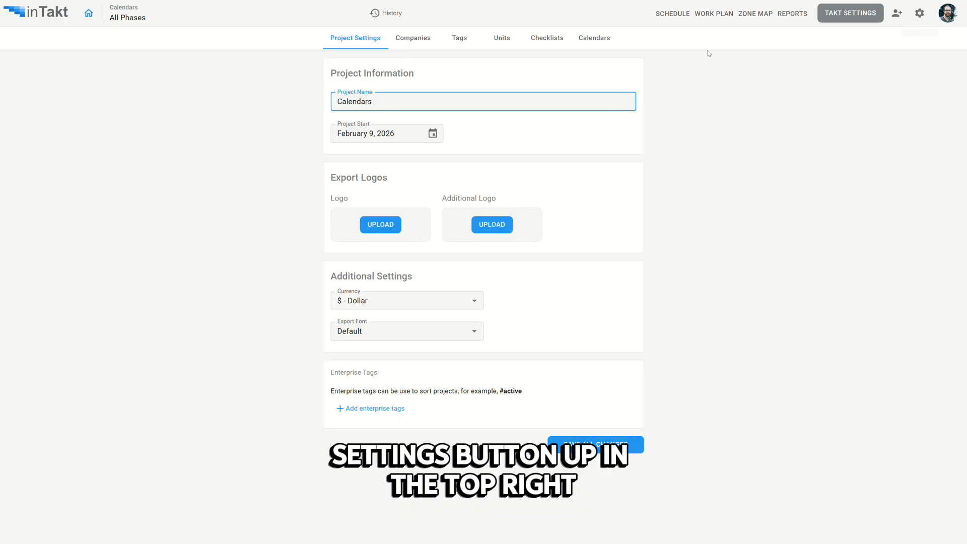
left_click(597, 40)
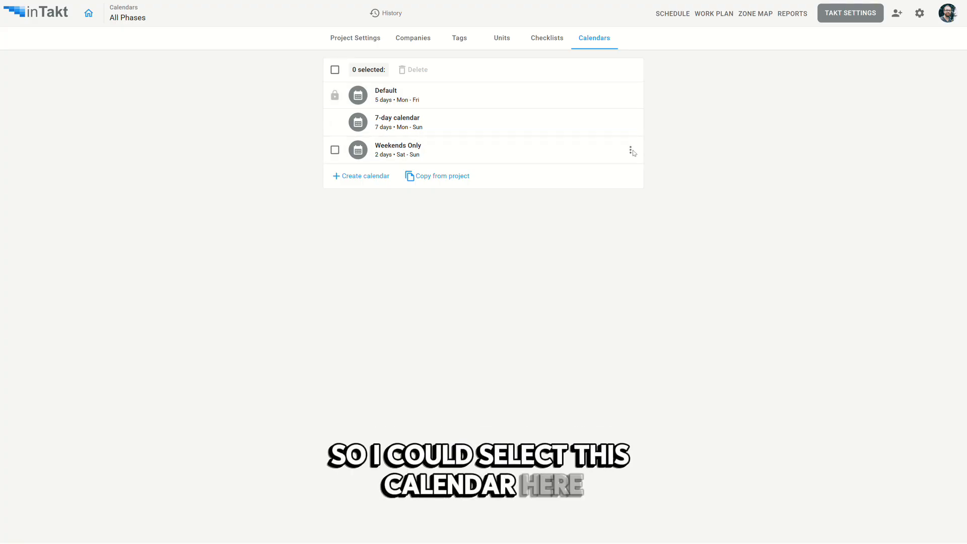
left_click(630, 150)
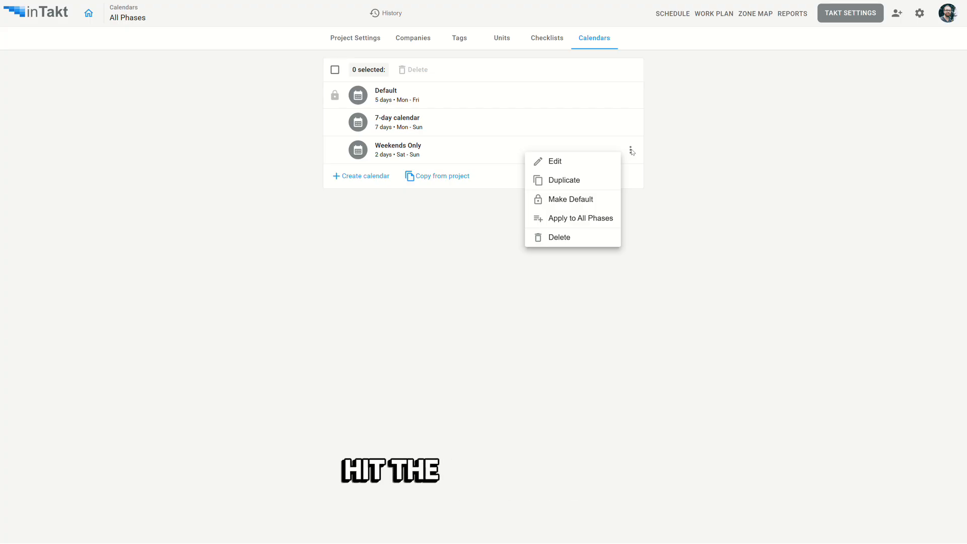
left_click(556, 162)
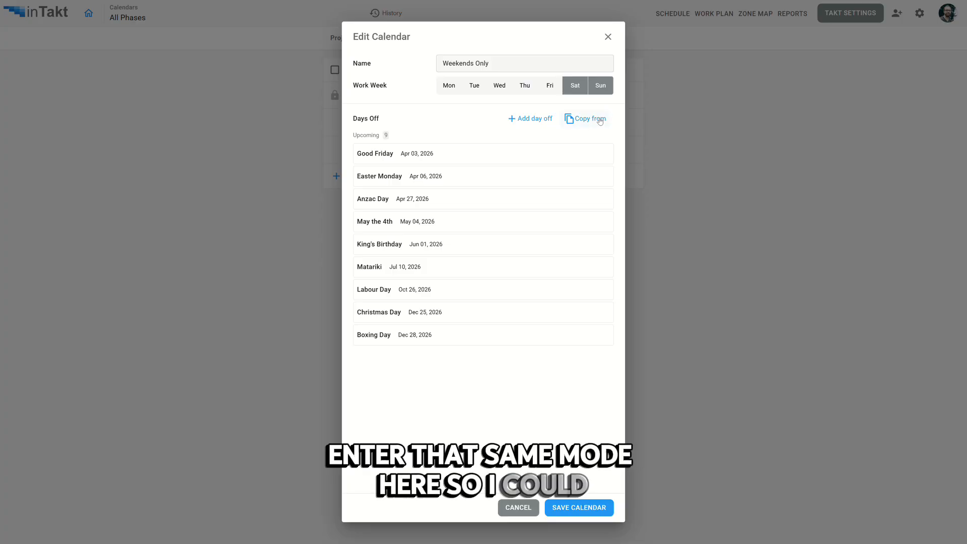
left_click(518, 507)
Duplicate the Weekends Only calendar and look through the options of the copy and of the Default calendar.
left_click(631, 150)
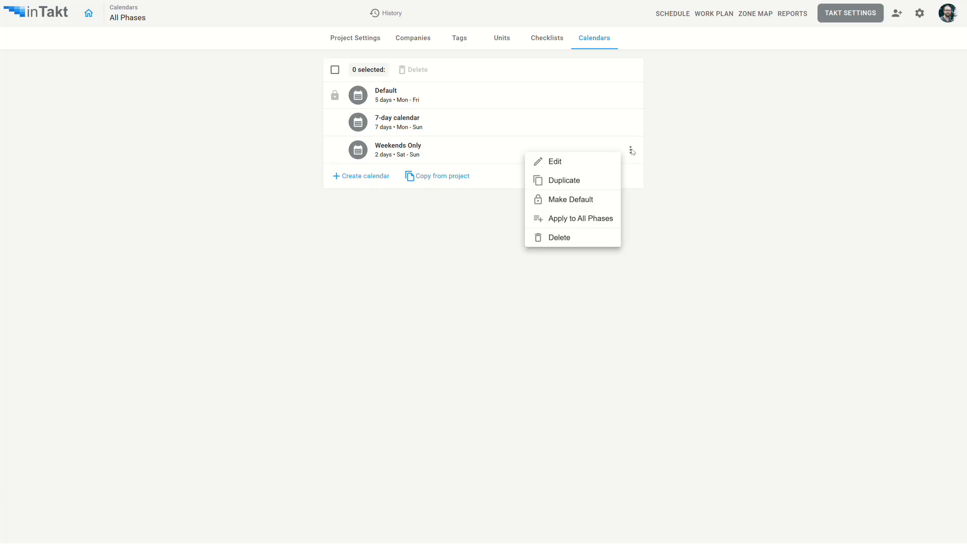
left_click(570, 182)
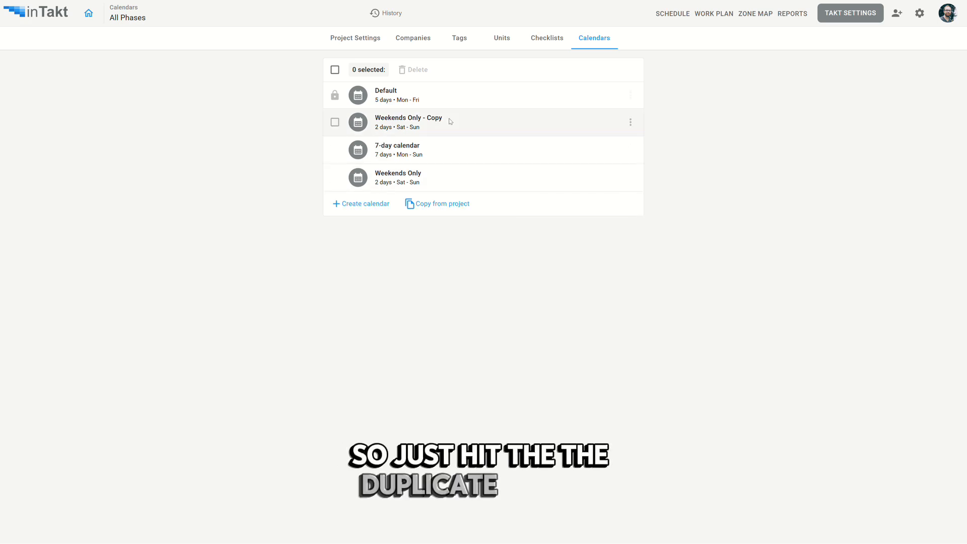
left_click(630, 121)
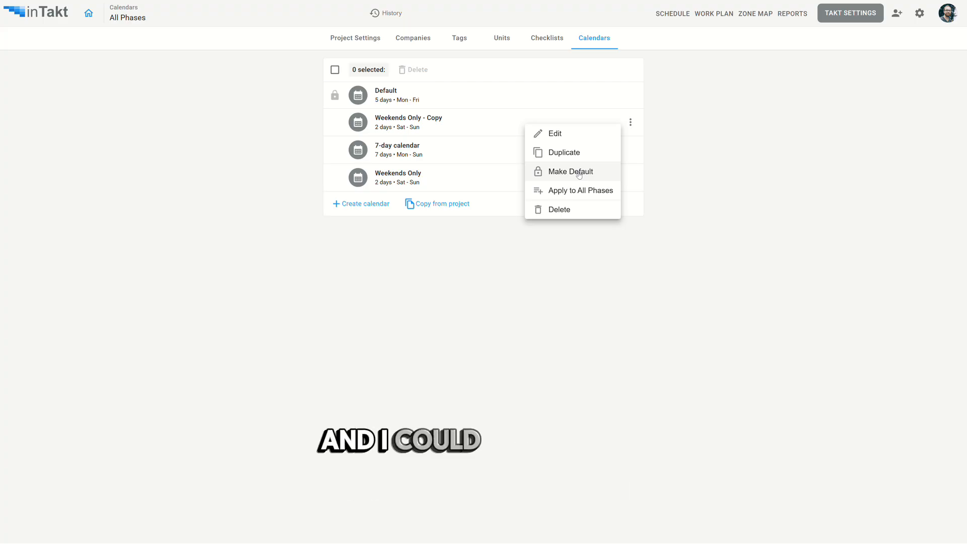
left_click(600, 197)
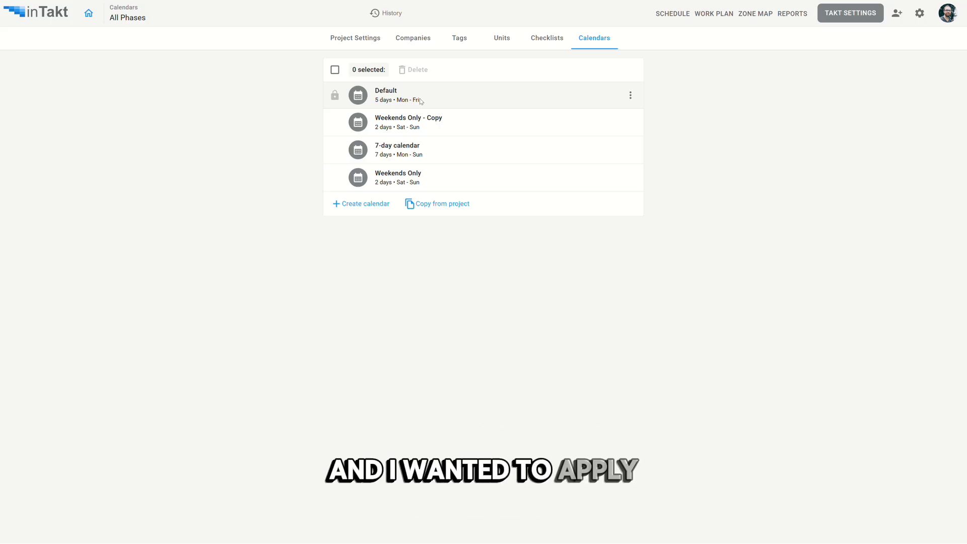
left_click(630, 95)
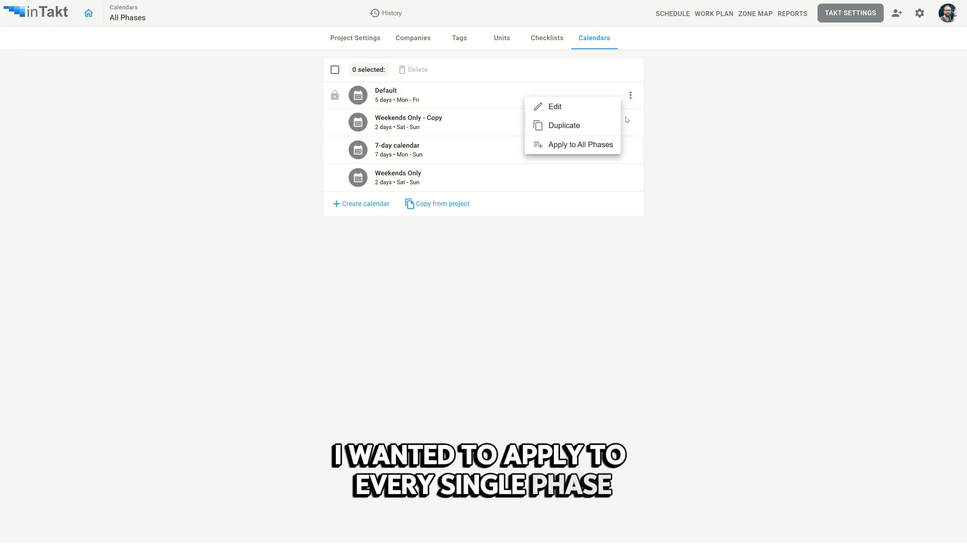
left_click(698, 148)
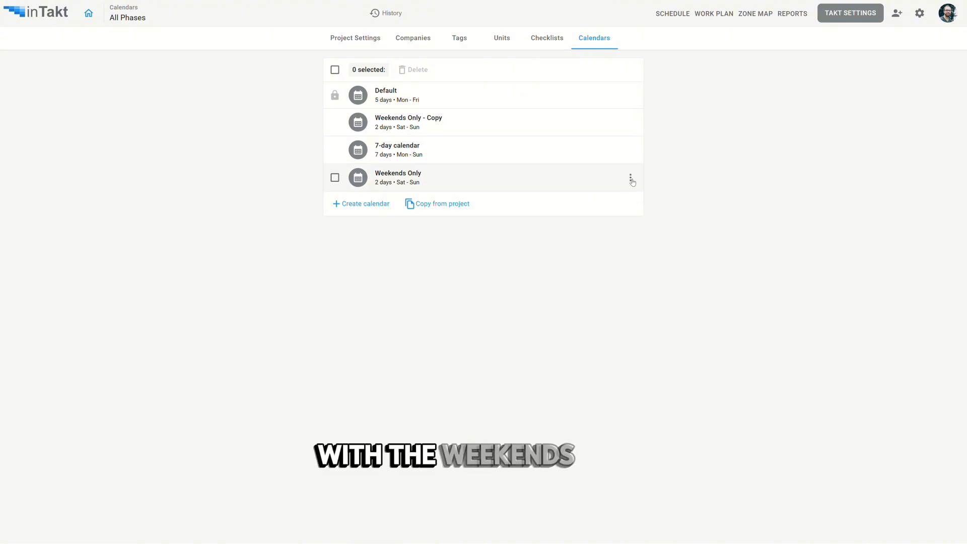
Apply the Weekends Only calendar to all phases of the project and review the result in the schedule.
left_click(630, 179)
left_click(591, 245)
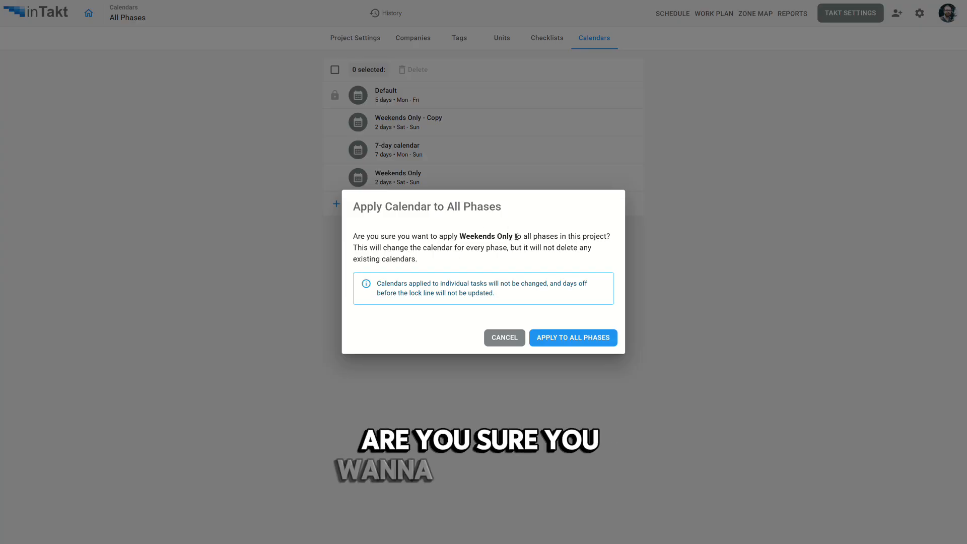
left_click(568, 340)
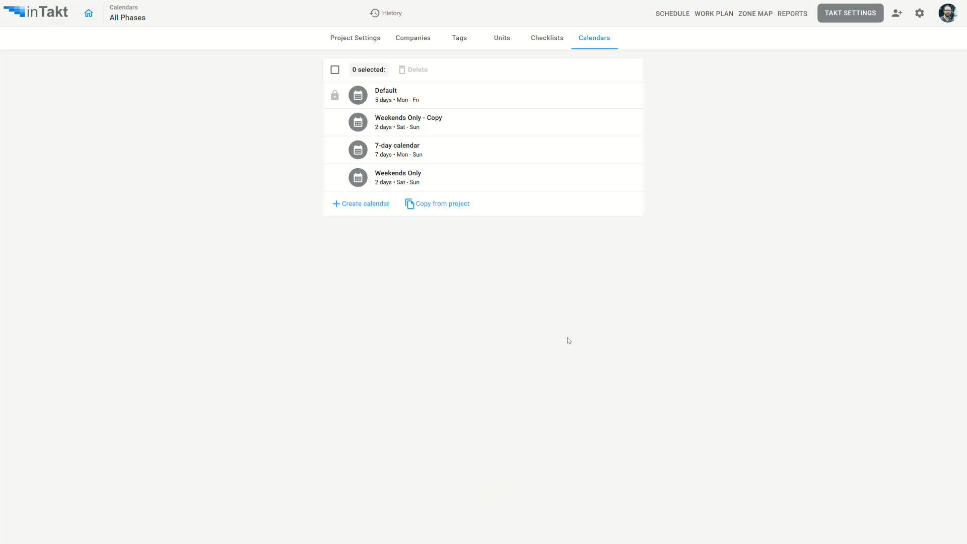
left_click(677, 18)
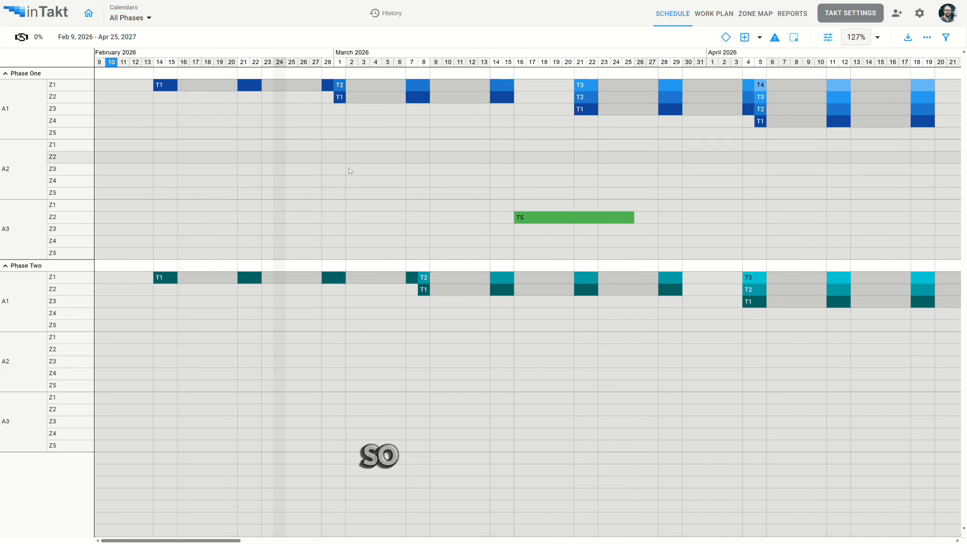
left_click_drag(735, 228, 792, 222)
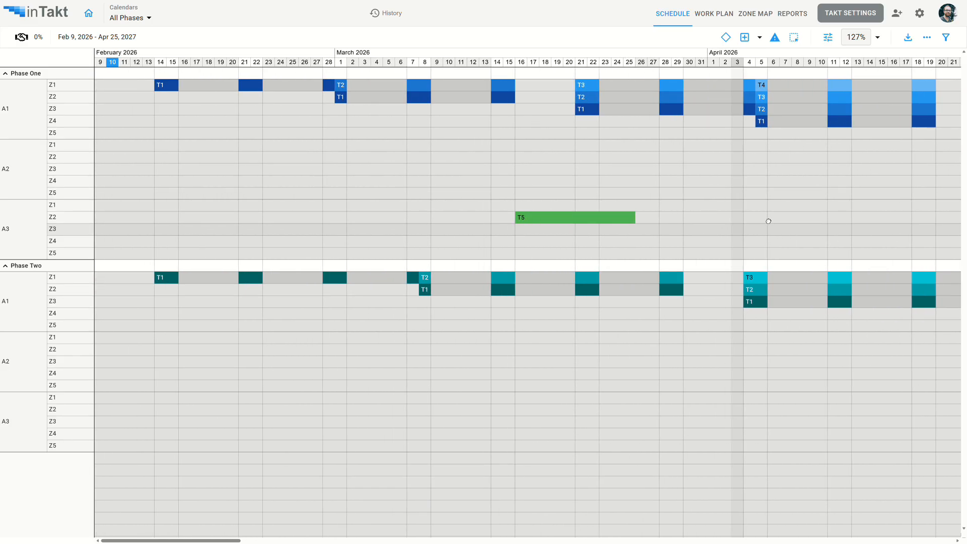
left_click(538, 222)
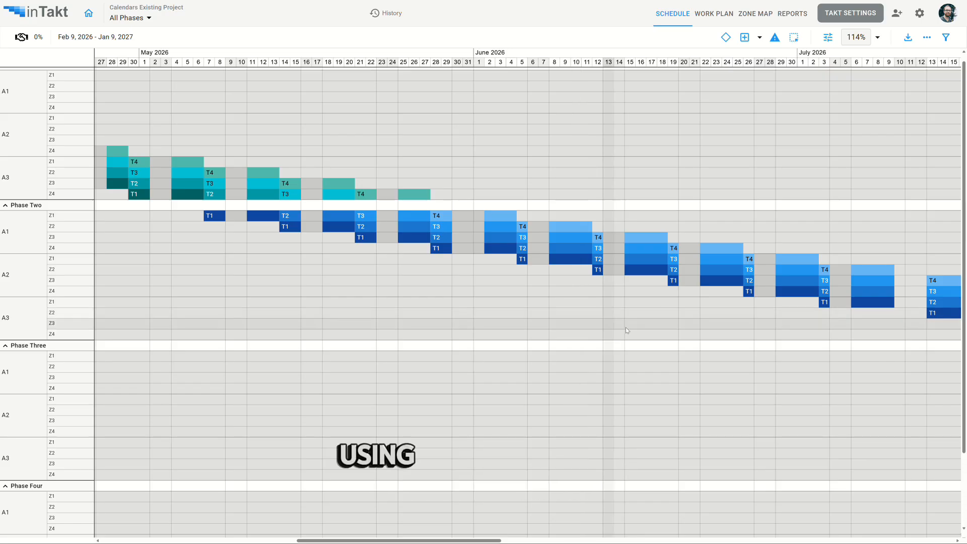
In the Calendars Existing Project schedule, open the takt settings and show the calendars available for Phase One.
left_click_drag(626, 327, 582, 327)
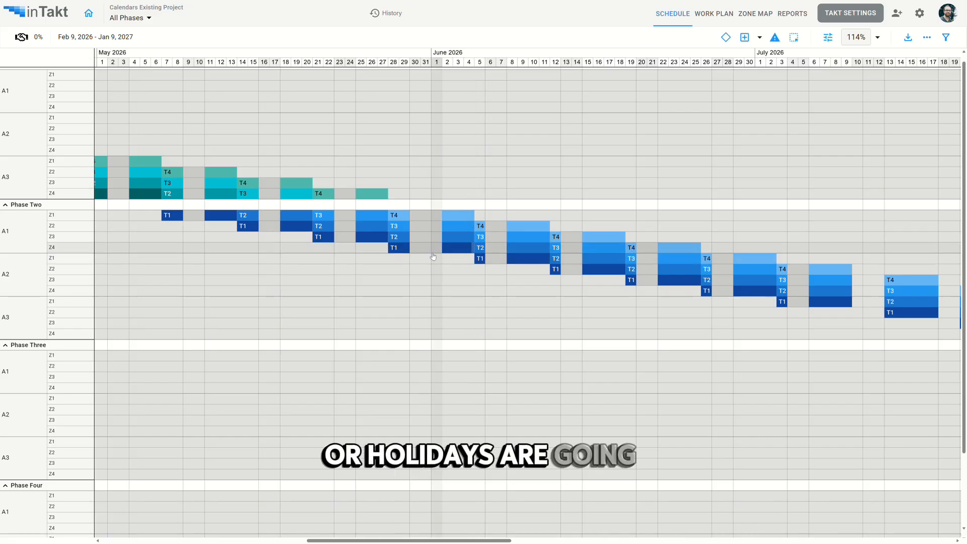
left_click(851, 13)
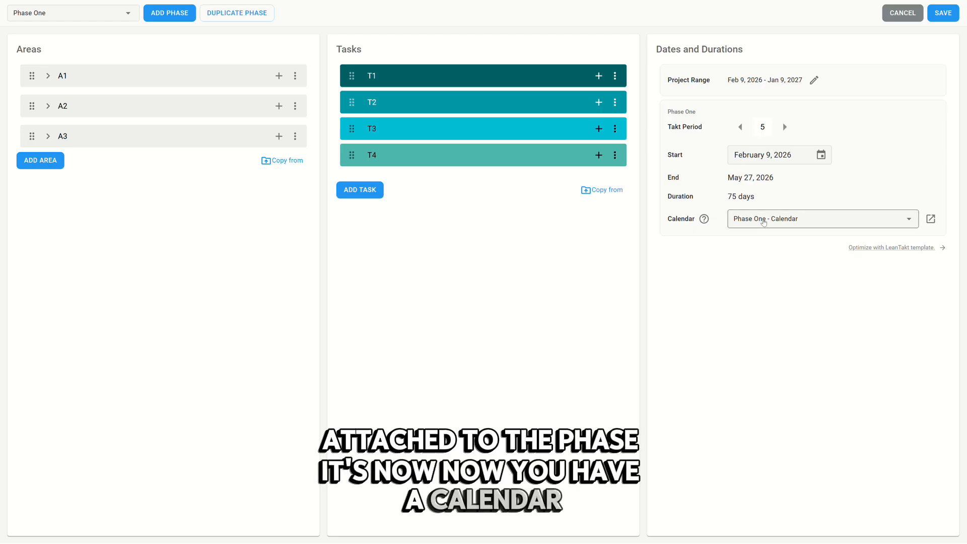
left_click(763, 222)
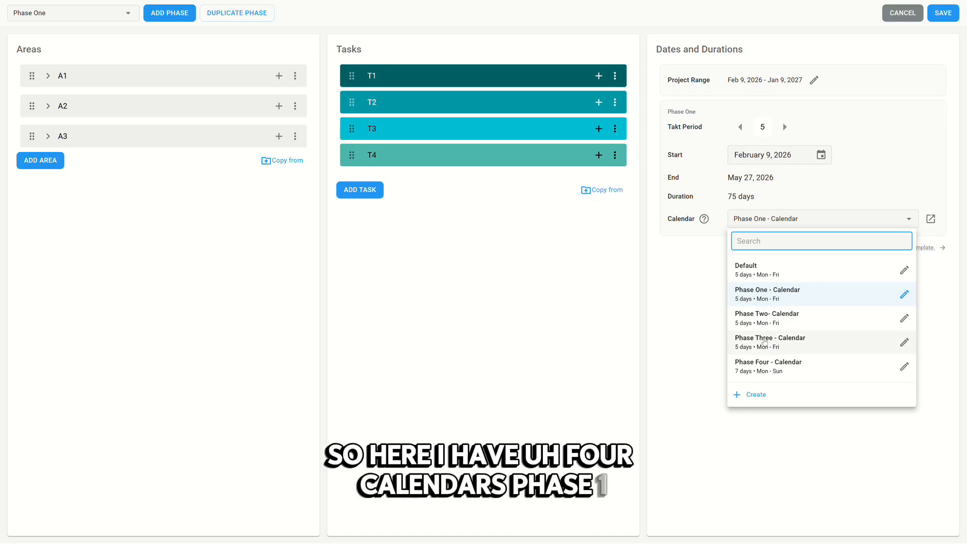
Switch to Phase Two, assign it the Phase One - Calendar, and save the takt settings.
left_click(679, 301)
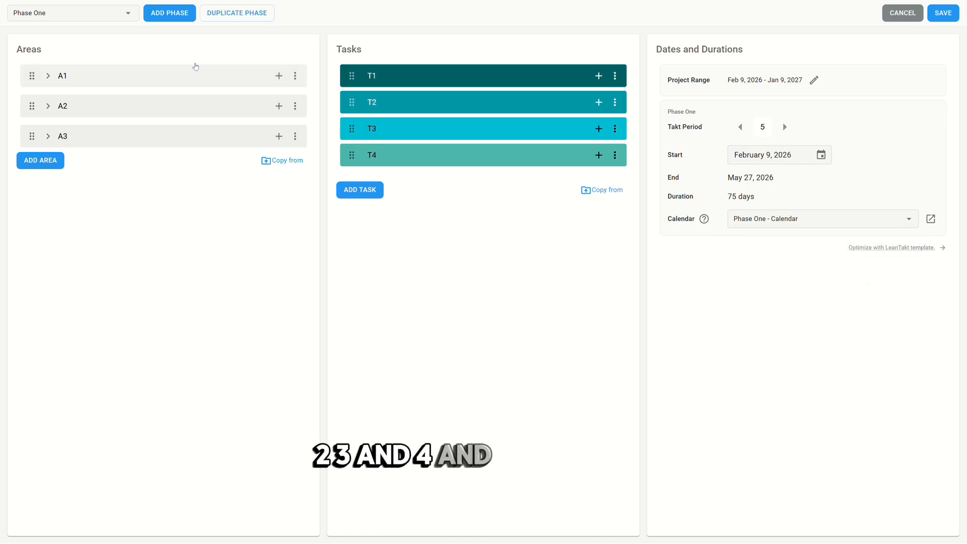
left_click(113, 16)
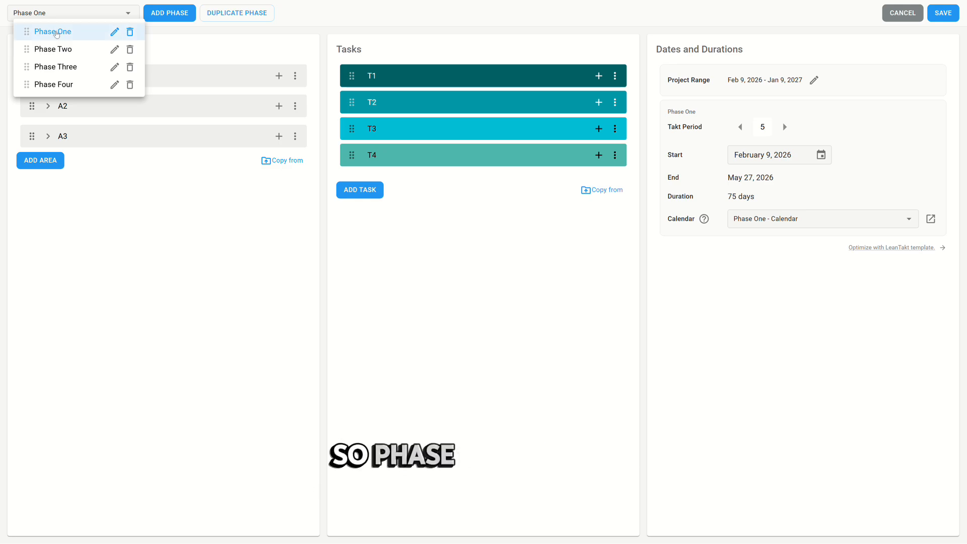
left_click(53, 49)
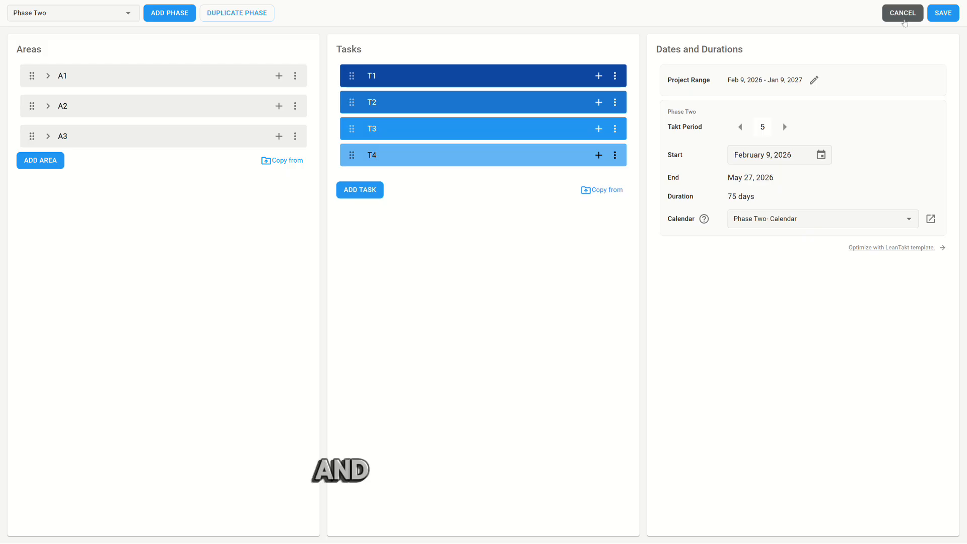
left_click(774, 217)
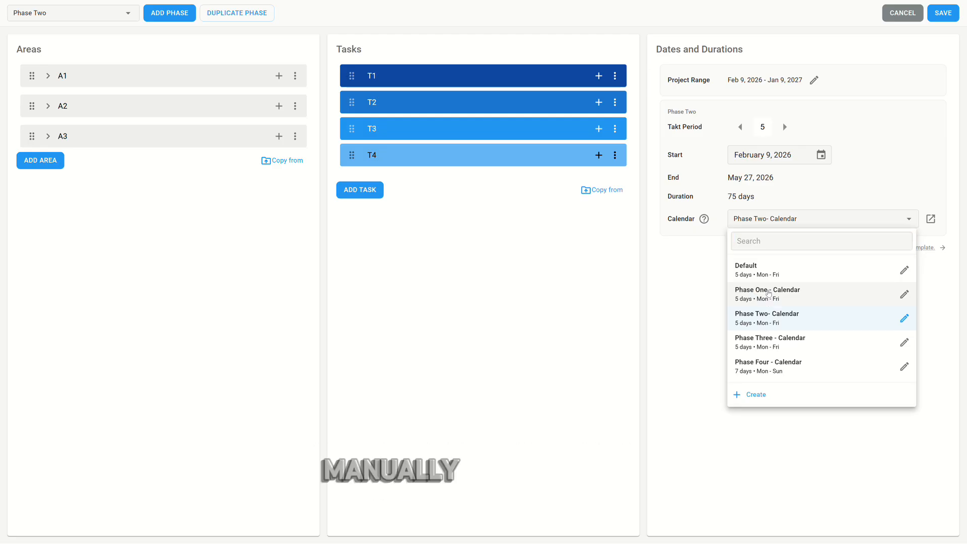
left_click(766, 297)
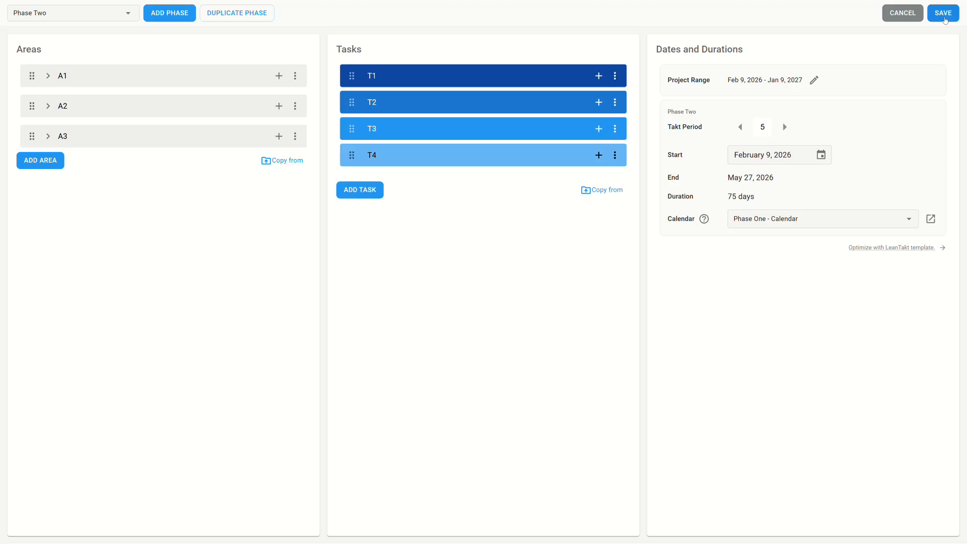
left_click(943, 14)
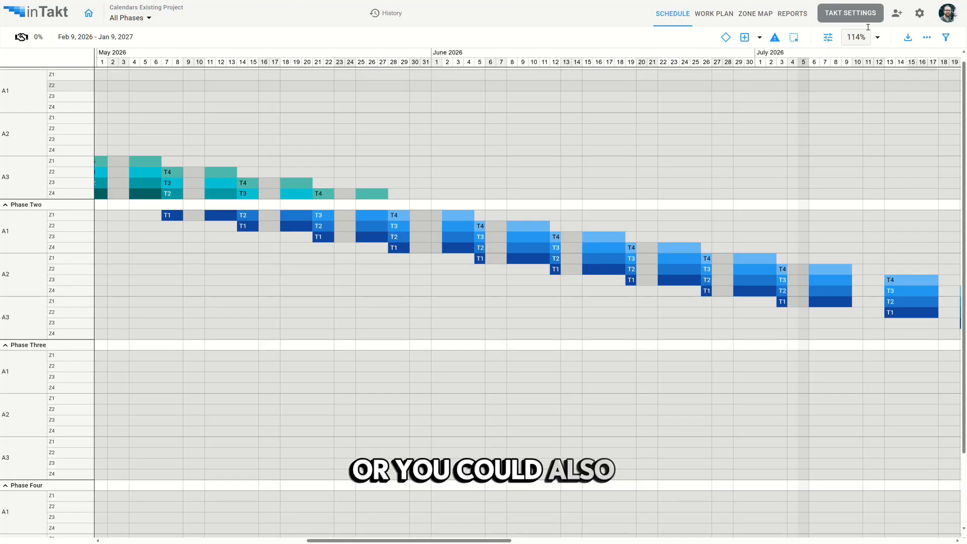
In the project's calendar settings, copy the days off from Phase Two- Calendar into the Default calendar and save it.
left_click(920, 13)
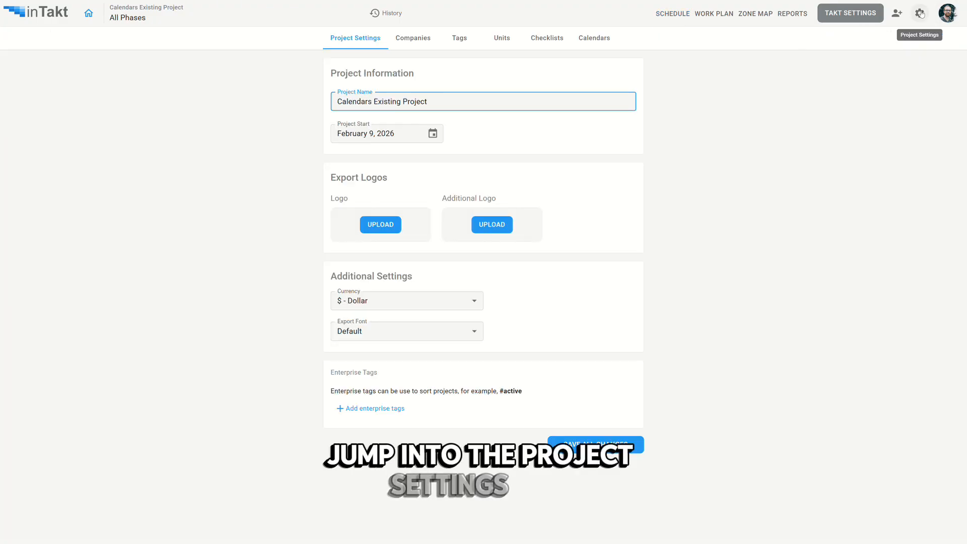
left_click(594, 38)
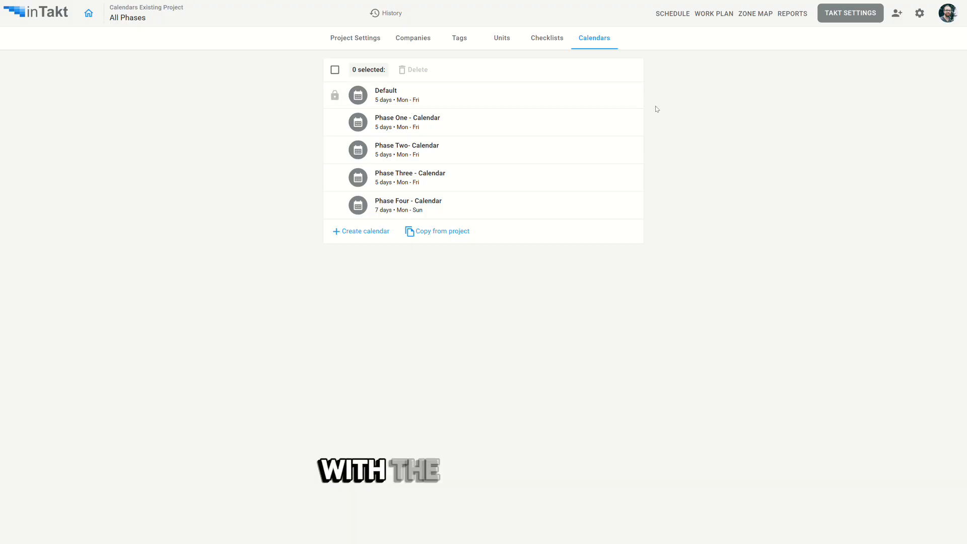
left_click(630, 95)
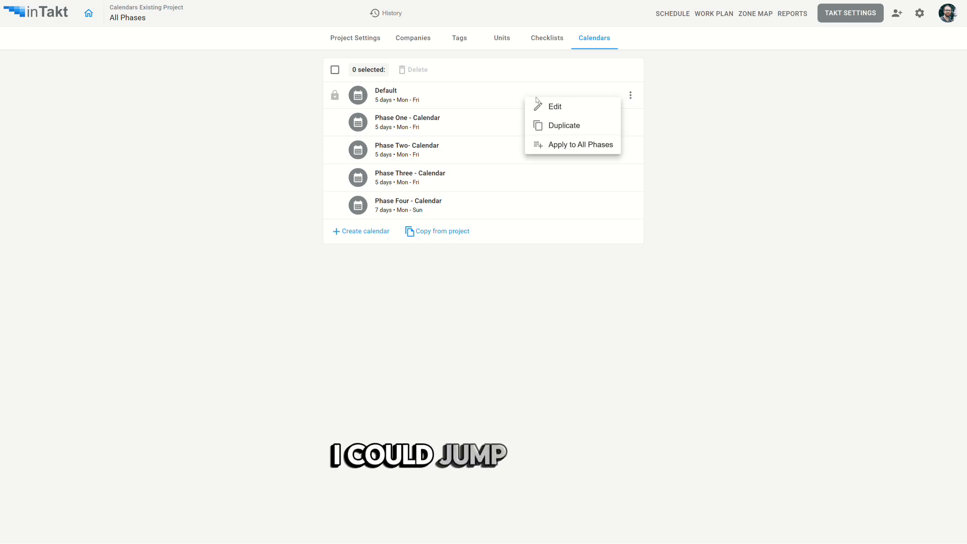
left_click(574, 111)
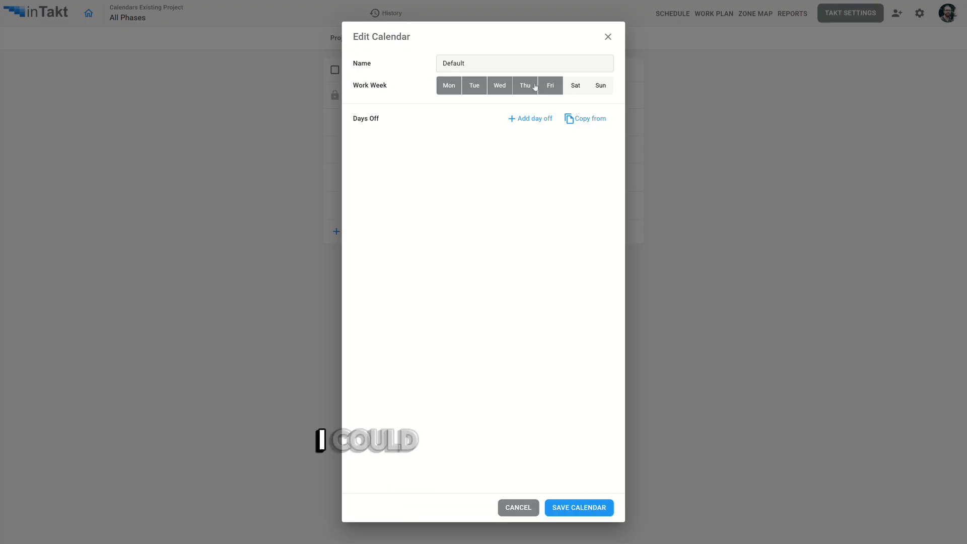
left_click(596, 121)
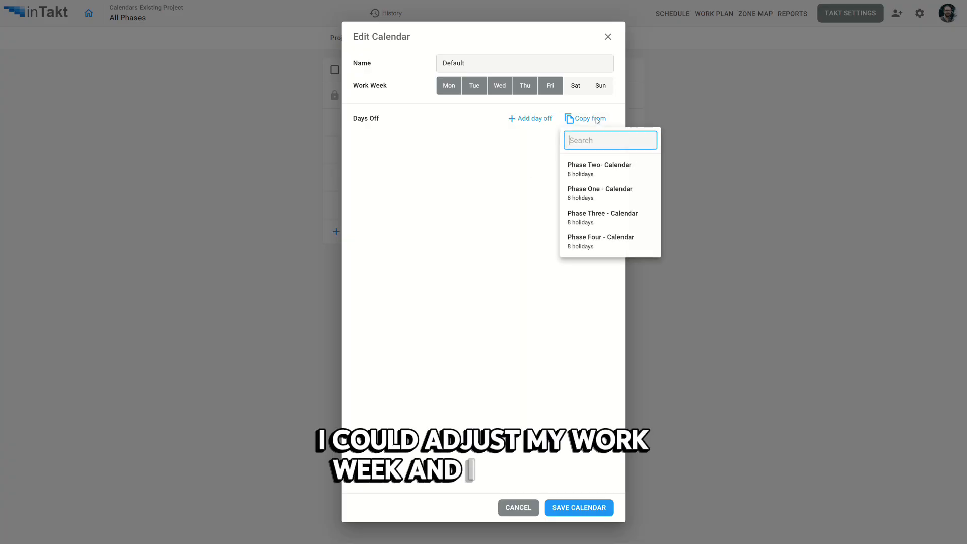
left_click(609, 169)
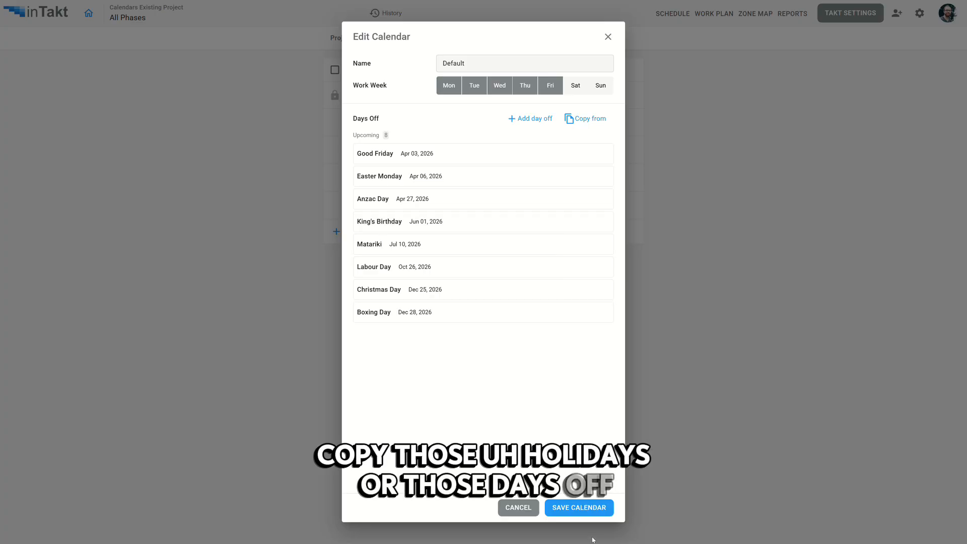
left_click(582, 508)
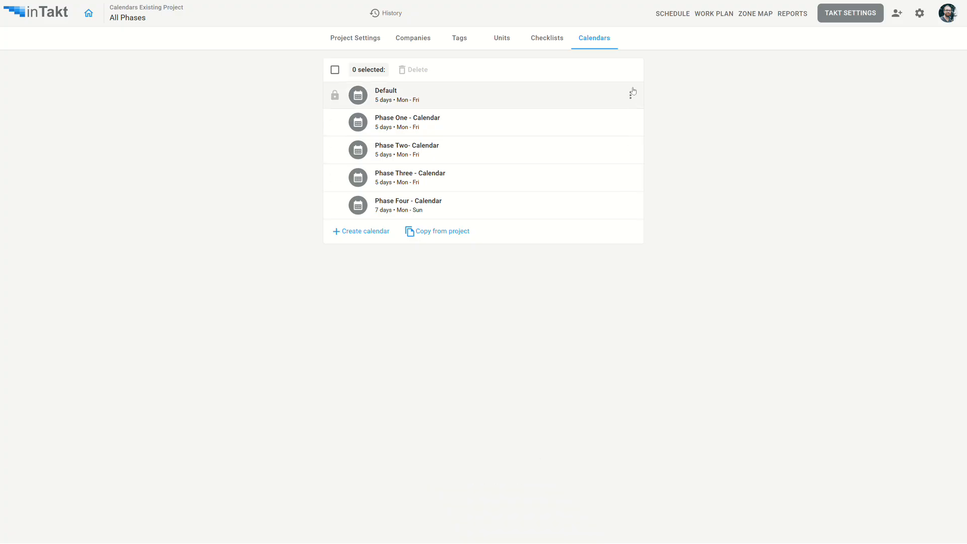
left_click(630, 95)
left_click(580, 146)
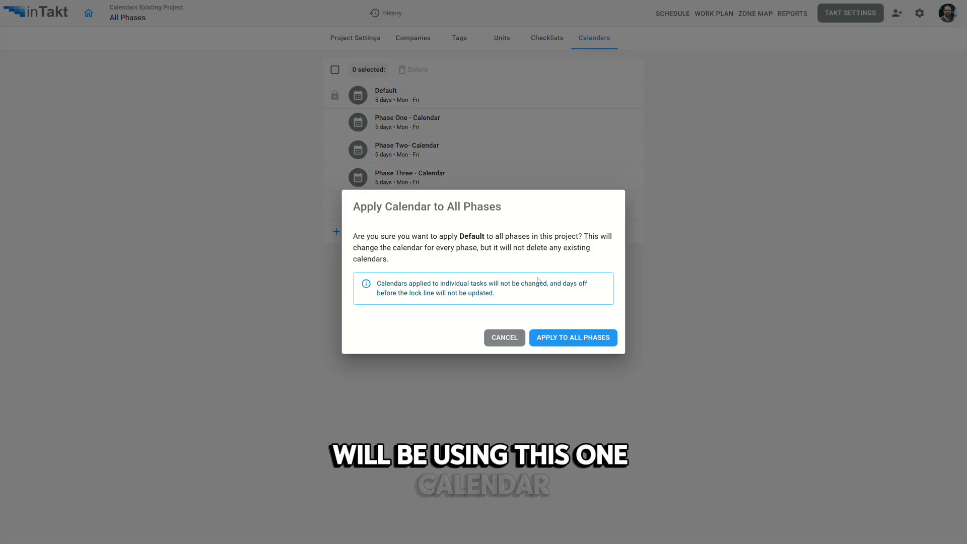
left_click(508, 338)
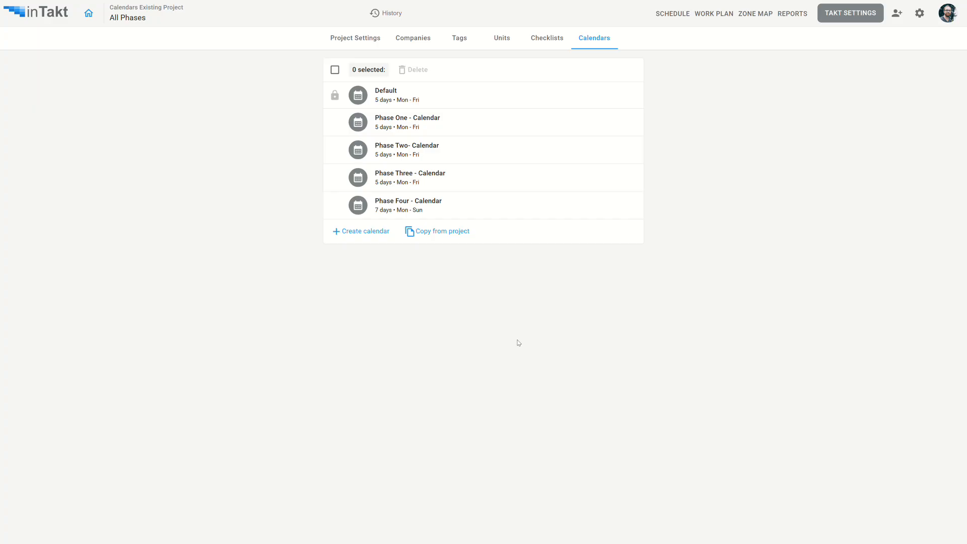
In the takt settings, assign the Default calendar to Phase Two and Phase One.
left_click(867, 13)
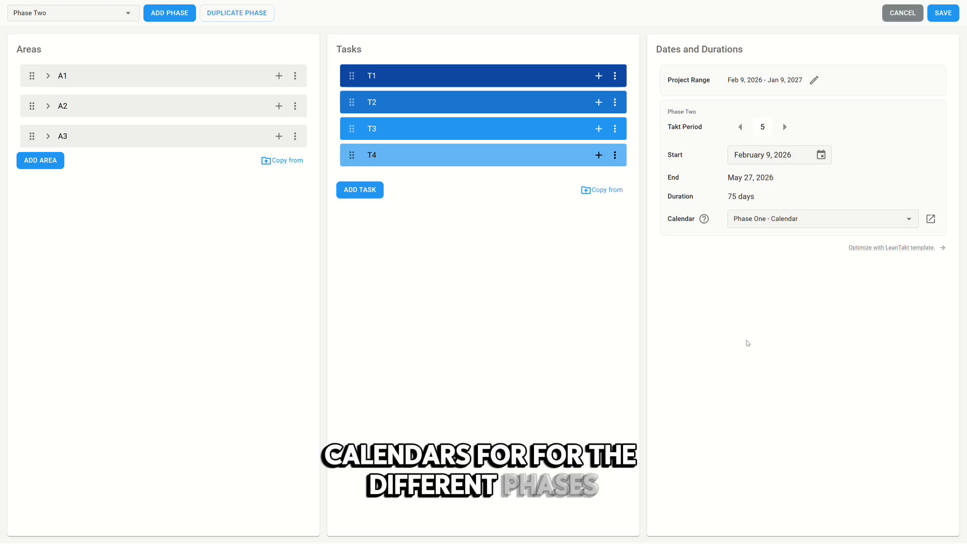
left_click(896, 228)
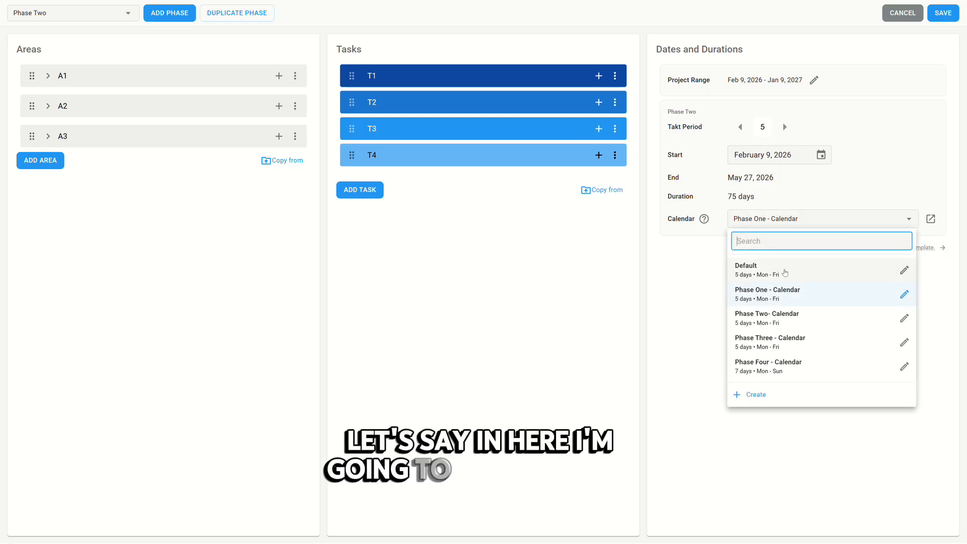
left_click(784, 273)
left_click(71, 16)
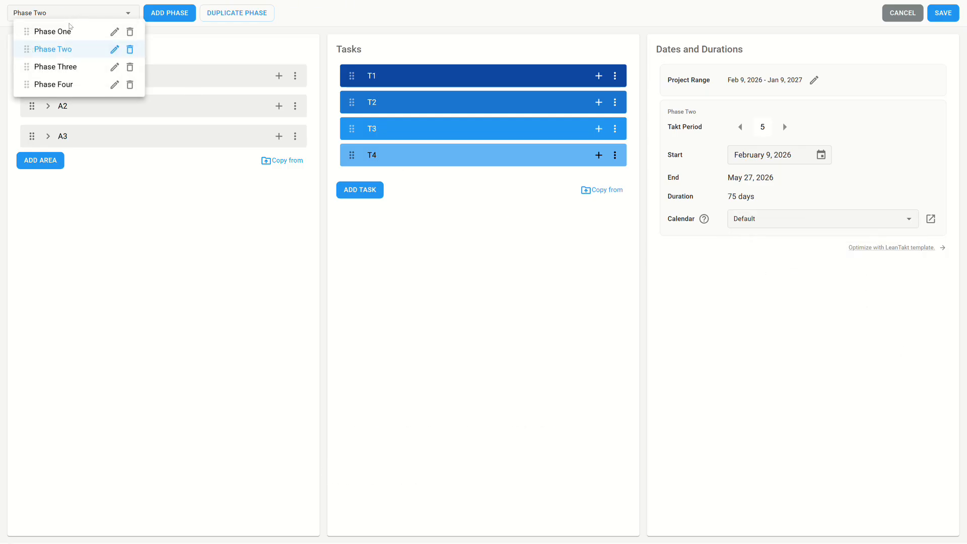
left_click(65, 30)
left_click(766, 220)
left_click(746, 267)
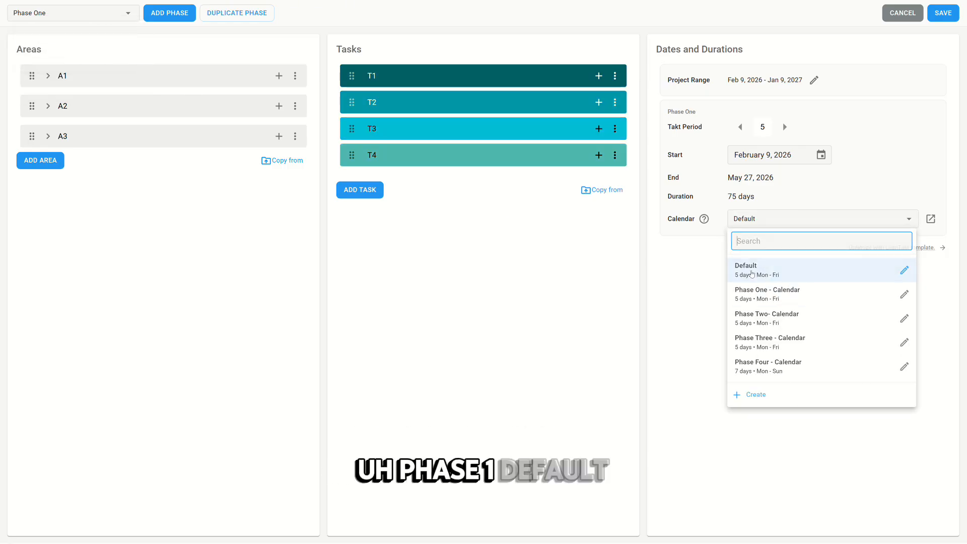
left_click(71, 13)
left_click(71, 67)
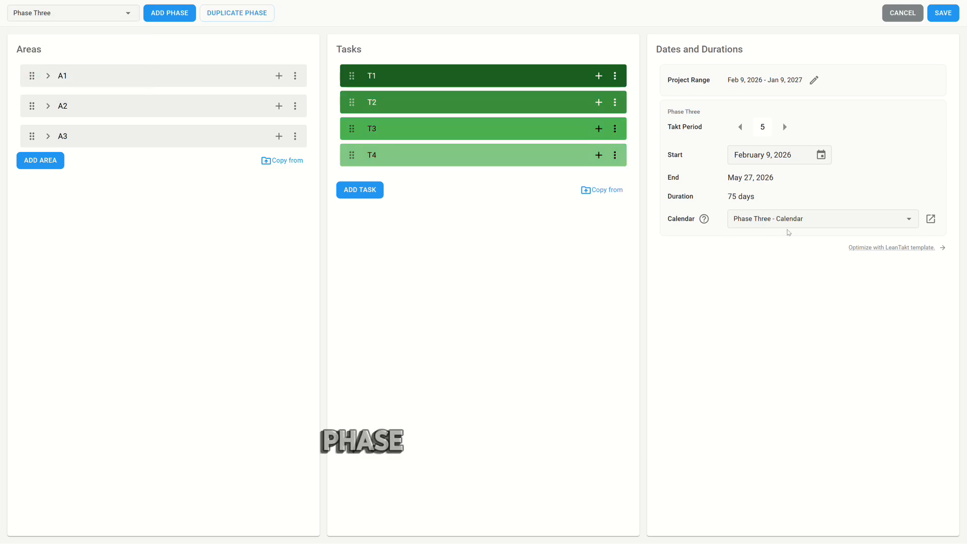
left_click(765, 218)
left_click(746, 267)
left_click(124, 18)
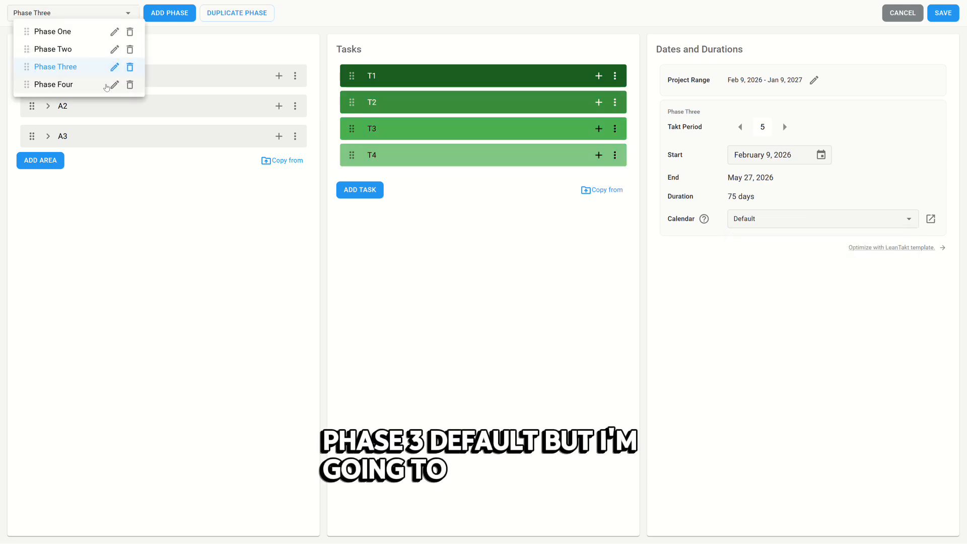
left_click(70, 82)
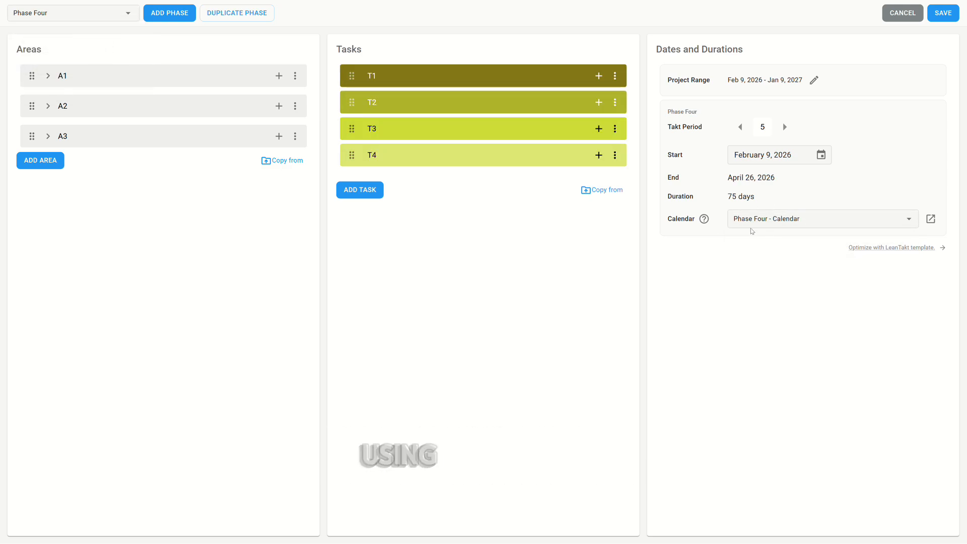
left_click(946, 12)
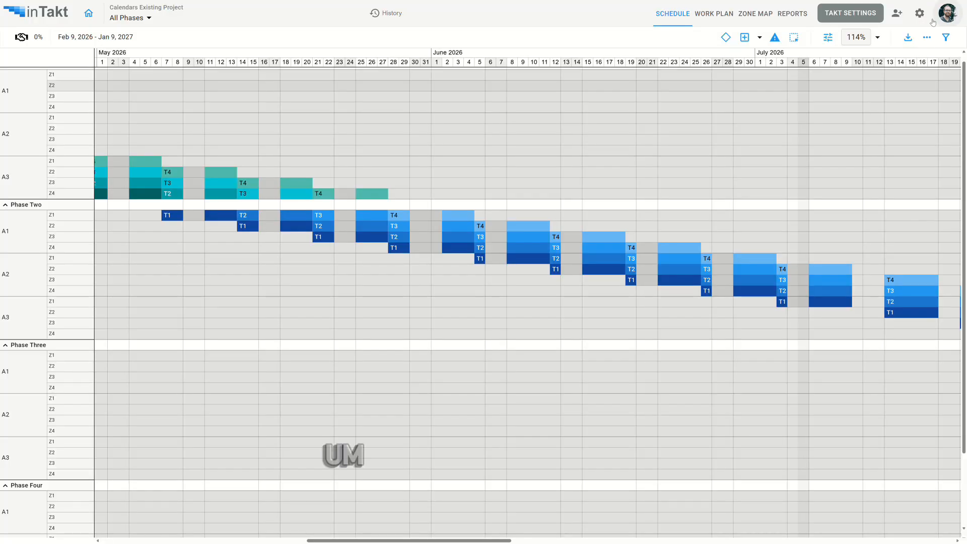
left_click_drag(814, 226, 487, 204)
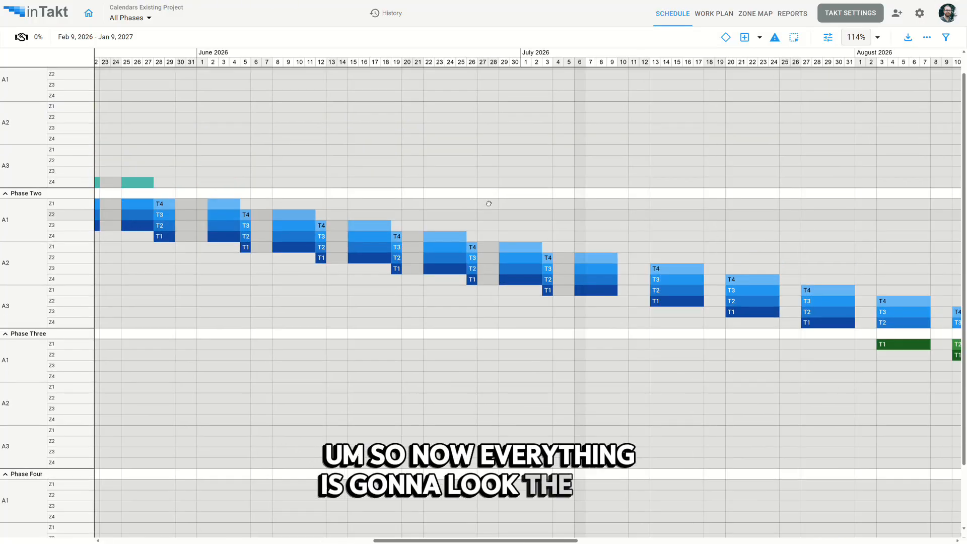
left_click_drag(551, 214, 439, 190)
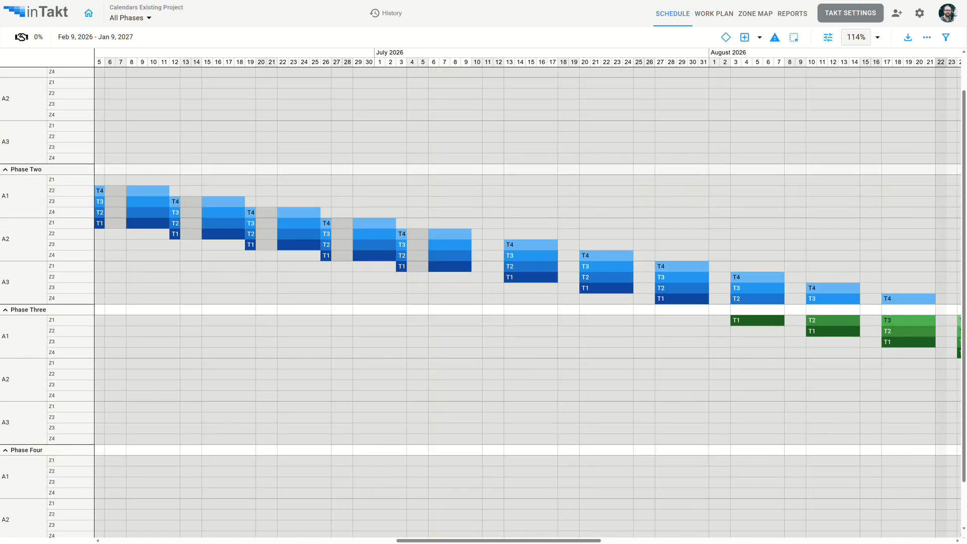
Delete the Phase One, Phase Two and Phase Three calendars from the project's calendar settings.
left_click(921, 12)
left_click(594, 38)
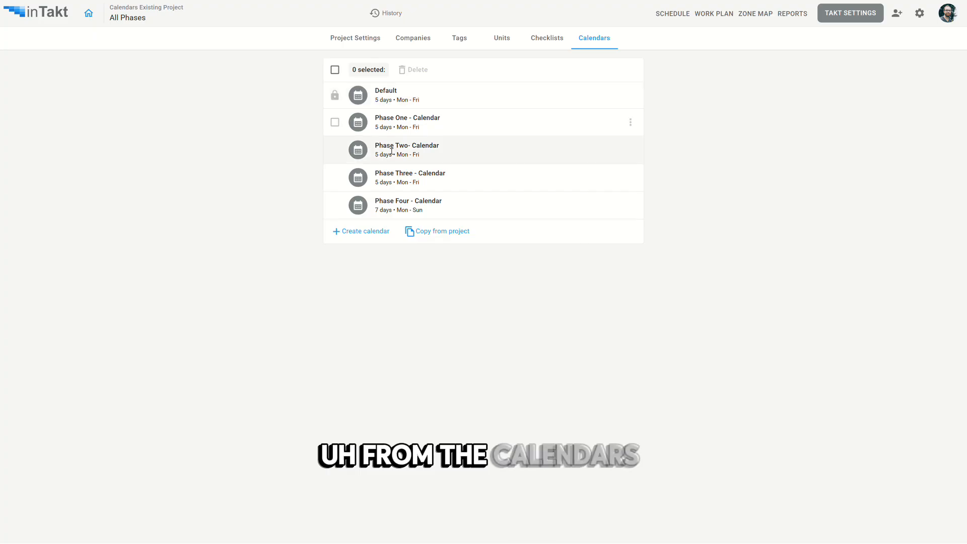
left_click(335, 122)
left_click(334, 150)
left_click(334, 177)
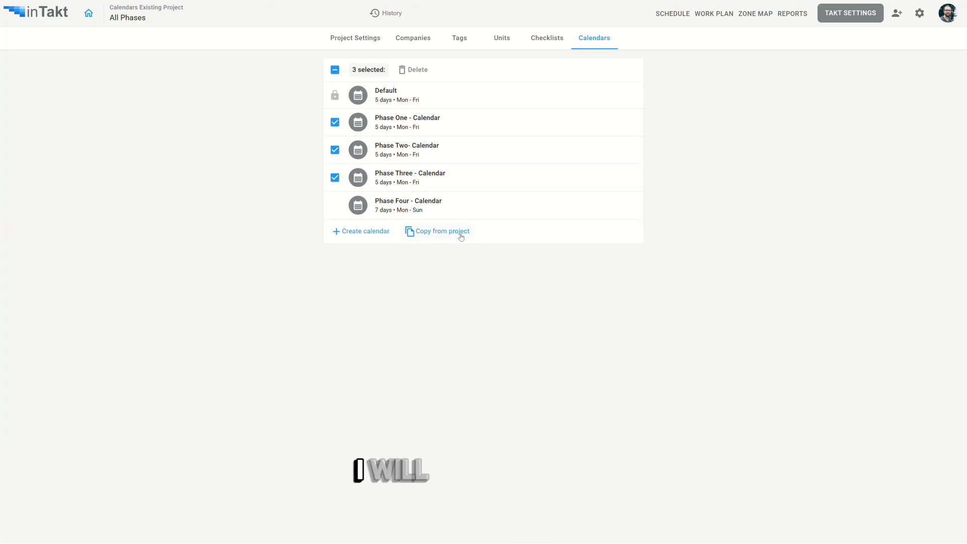
left_click(416, 69)
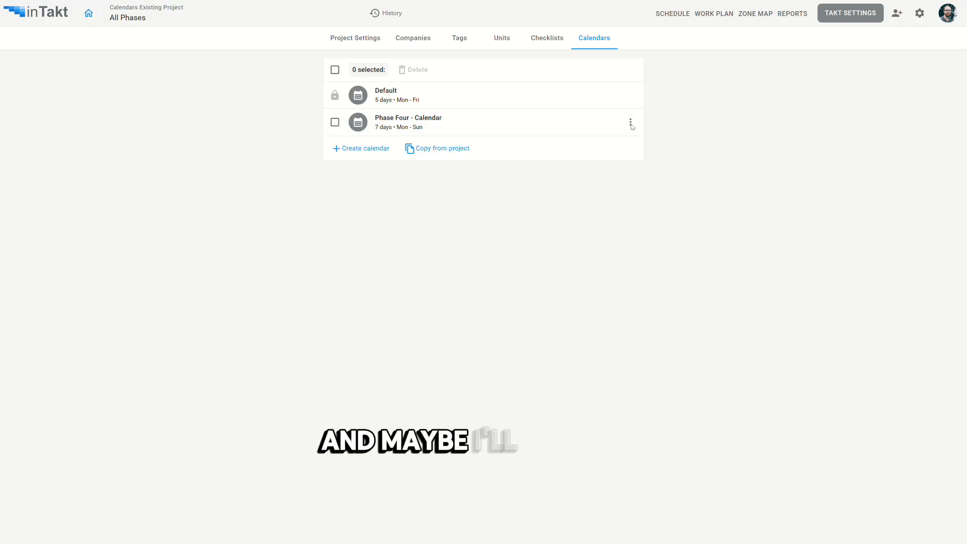
Rename the Phase Four - Calendar to 7 Days and save it.
left_click(630, 123)
left_click(584, 136)
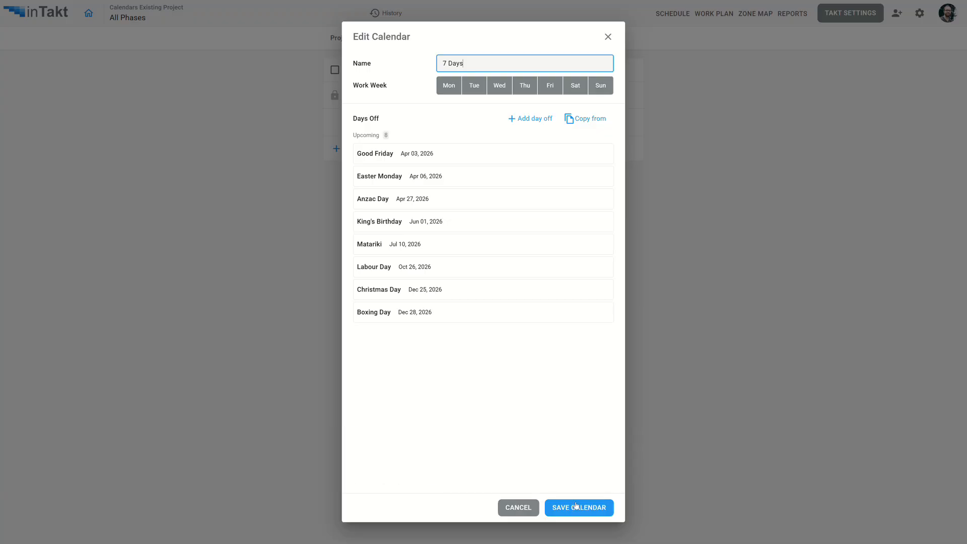
left_click(595, 508)
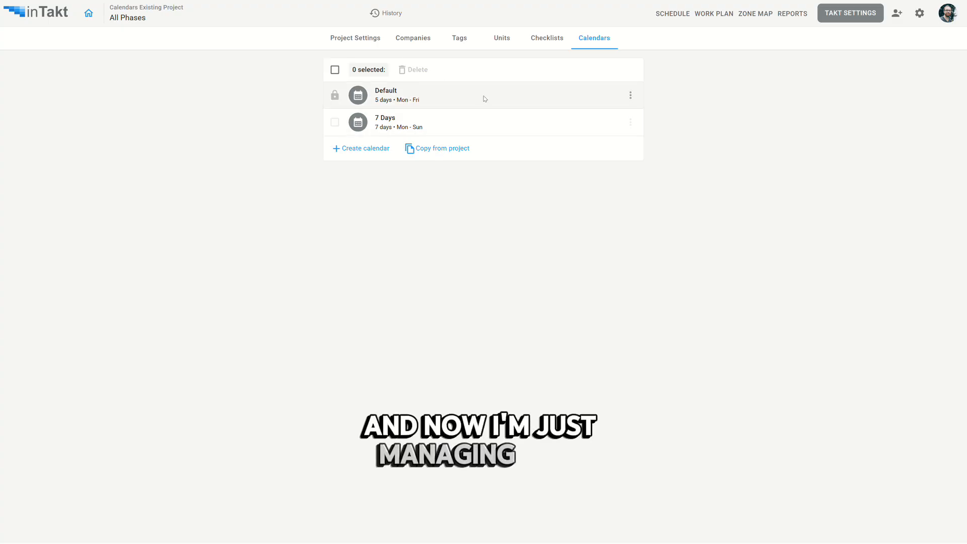